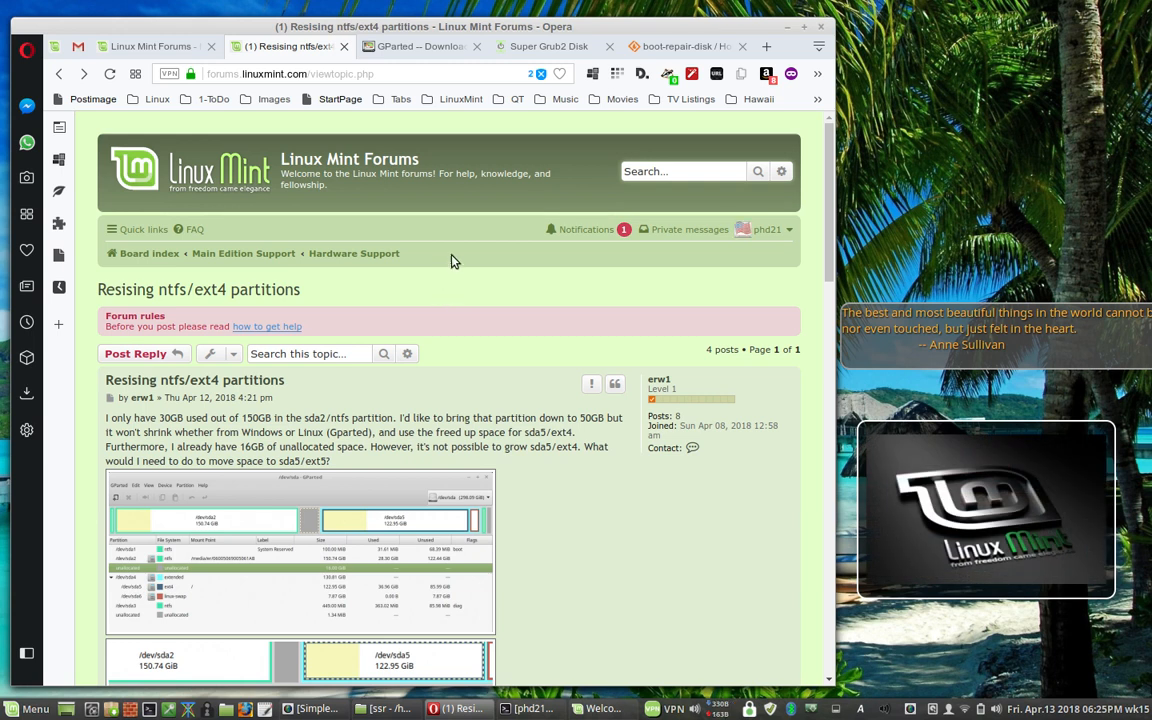
- Review the Super Grub2 Disk, Boot-Repair-Disk and GParted download pages in the open browser tabs
click(535, 49)
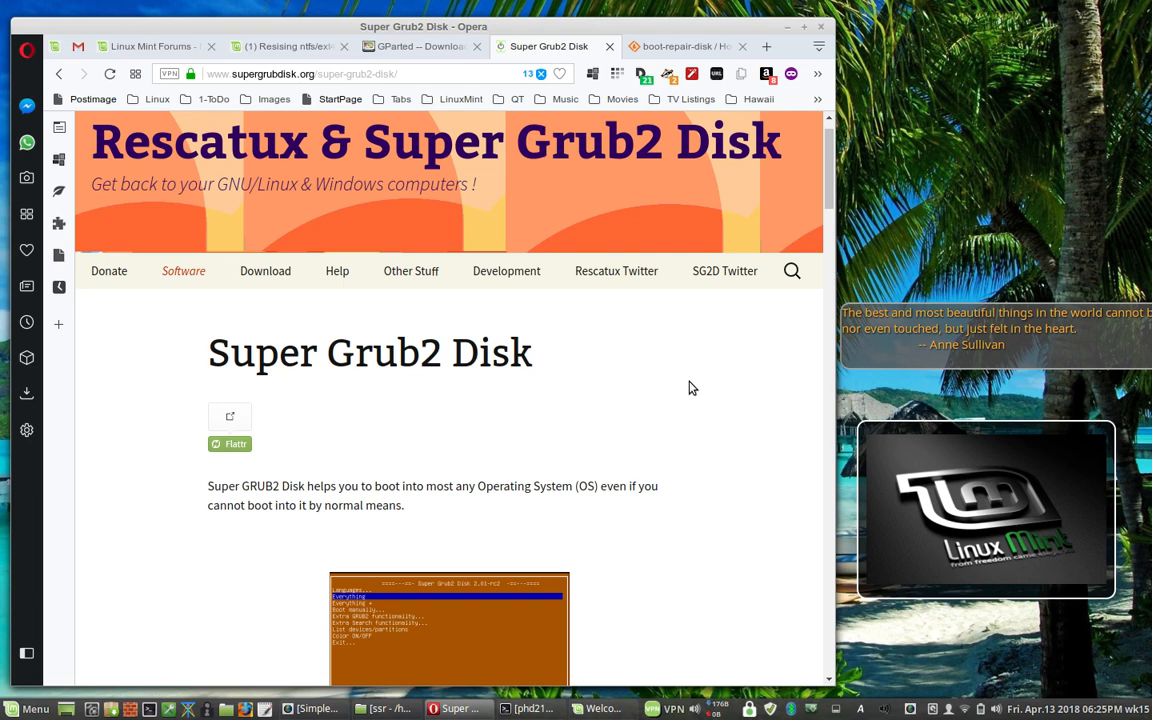
scroll(527, 398, down, 3)
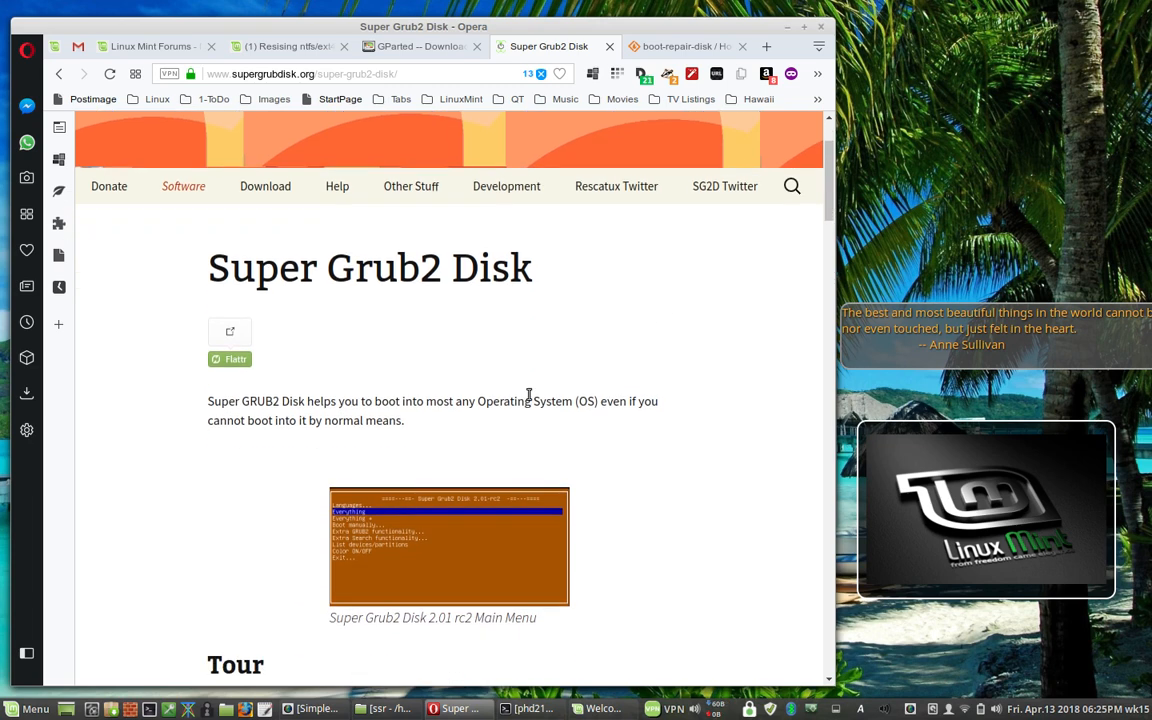
scroll(660, 344, up, 2)
scroll(660, 344, up, 1)
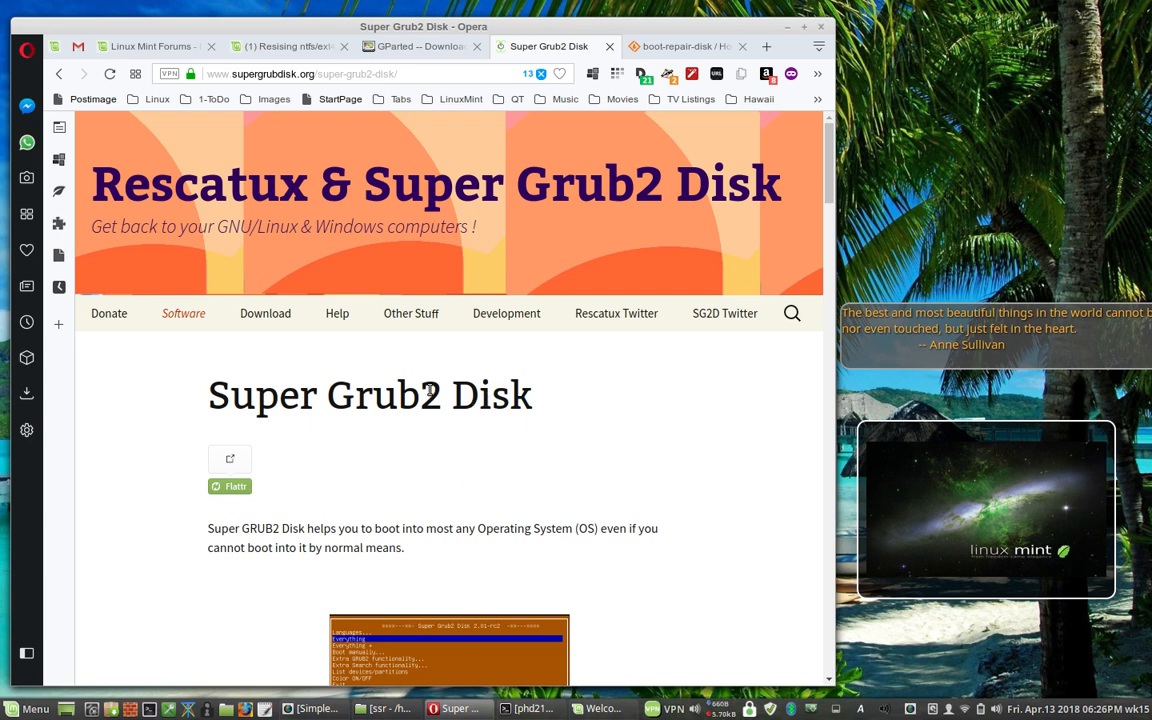
click(652, 47)
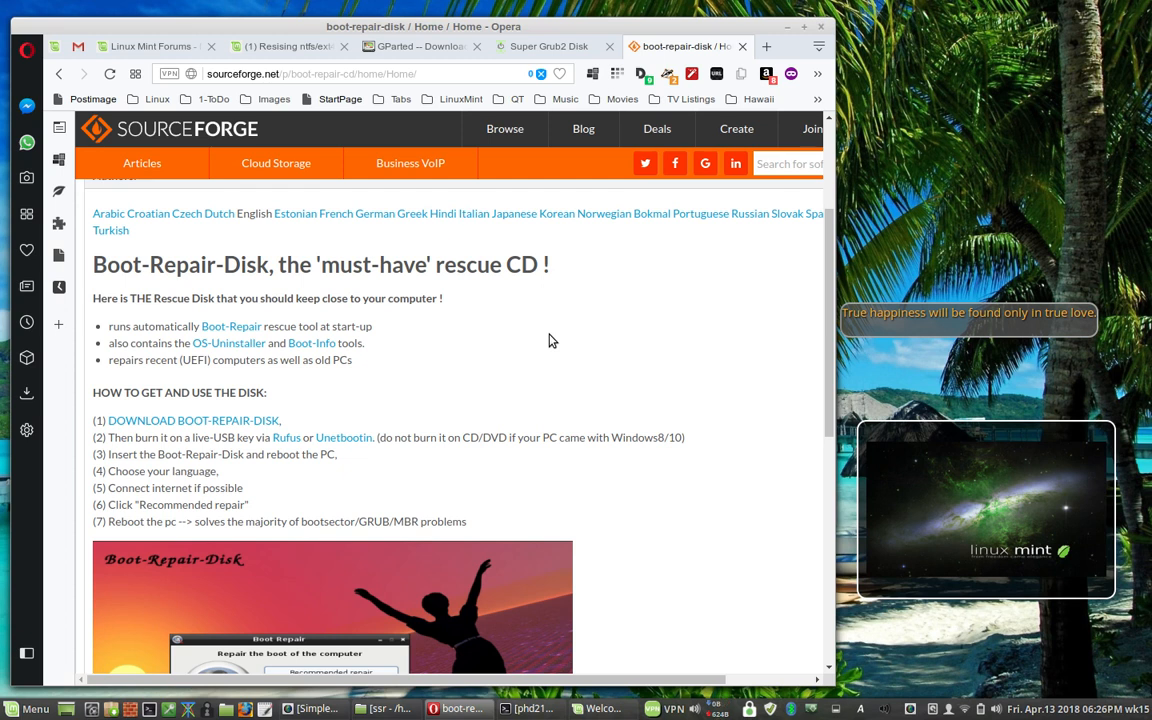
scroll(548, 341, down, 3)
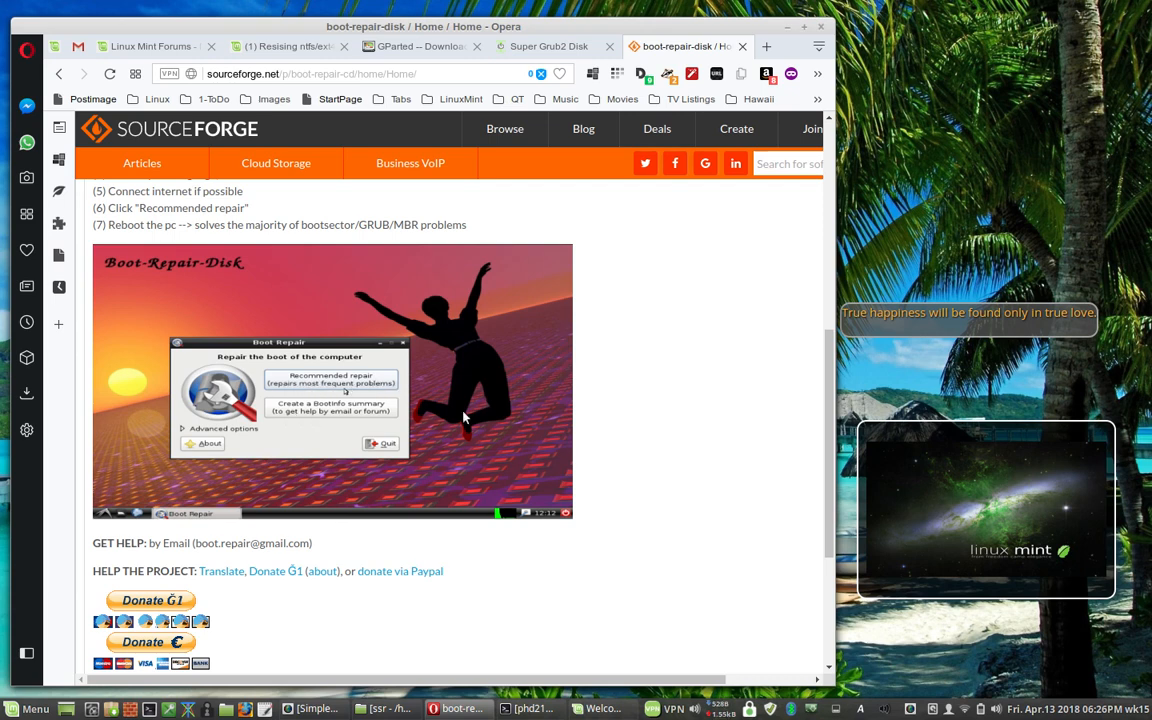
scroll(530, 438, up, 3)
scroll(530, 438, up, 2)
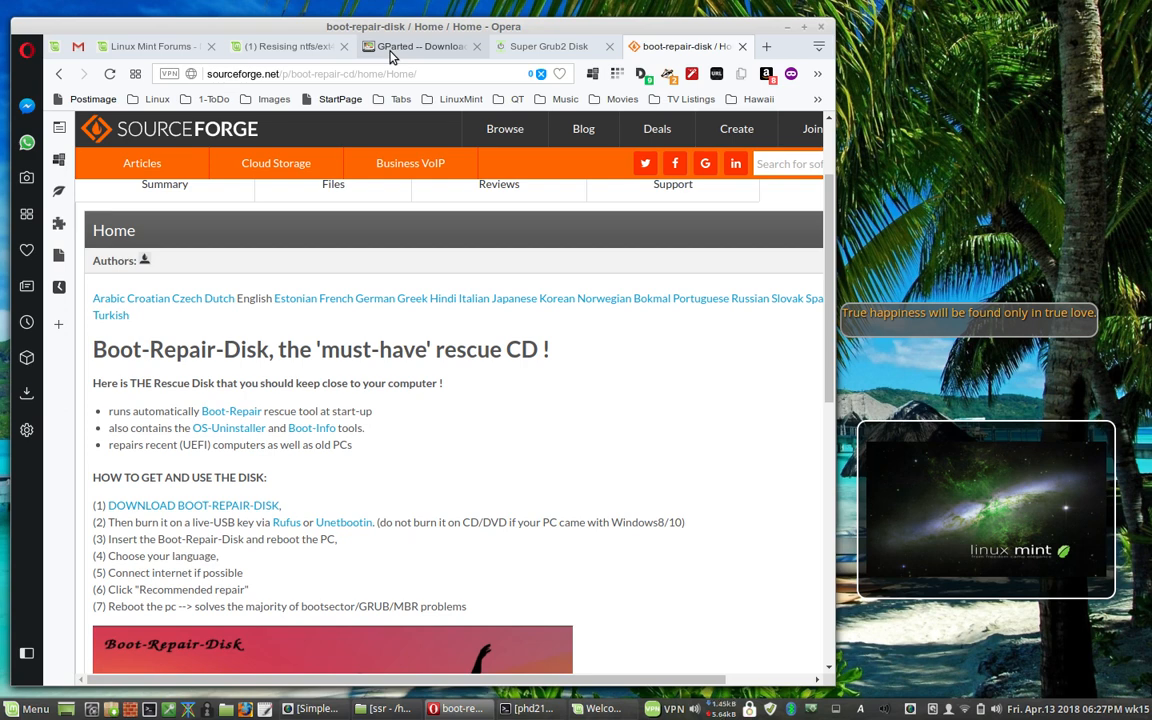
click(392, 50)
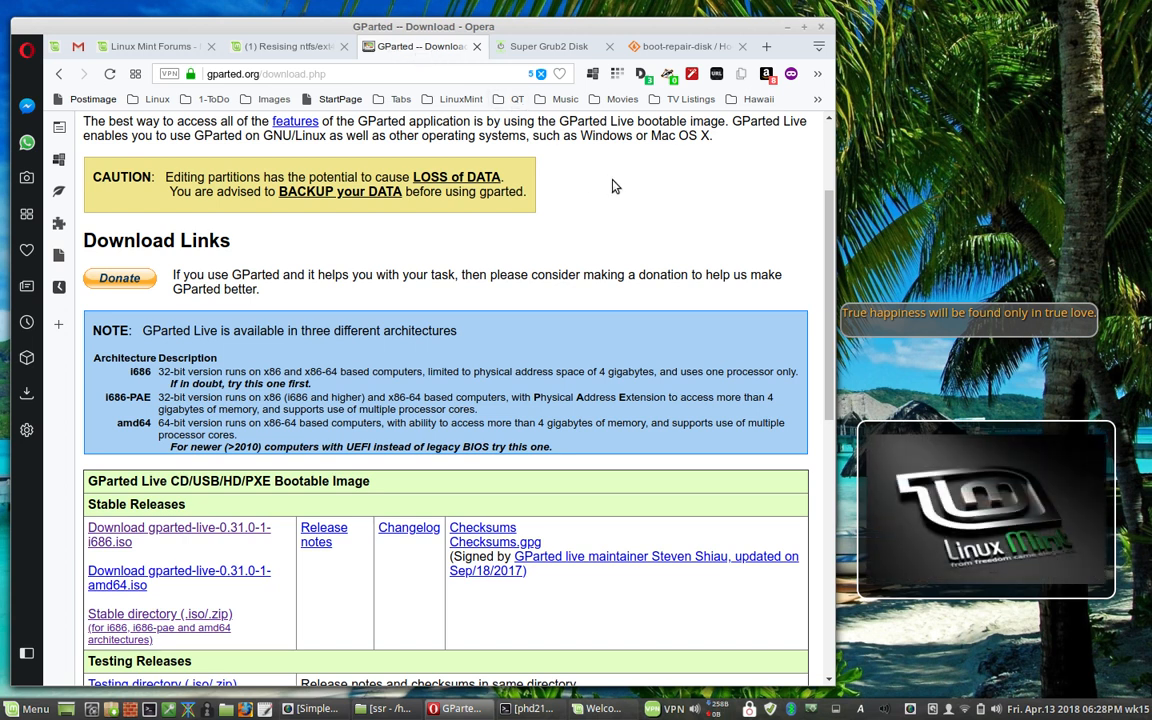
- Clear the browser and welcome windows off the desktop and launch GParted, authenticating with the account password
click(787, 30)
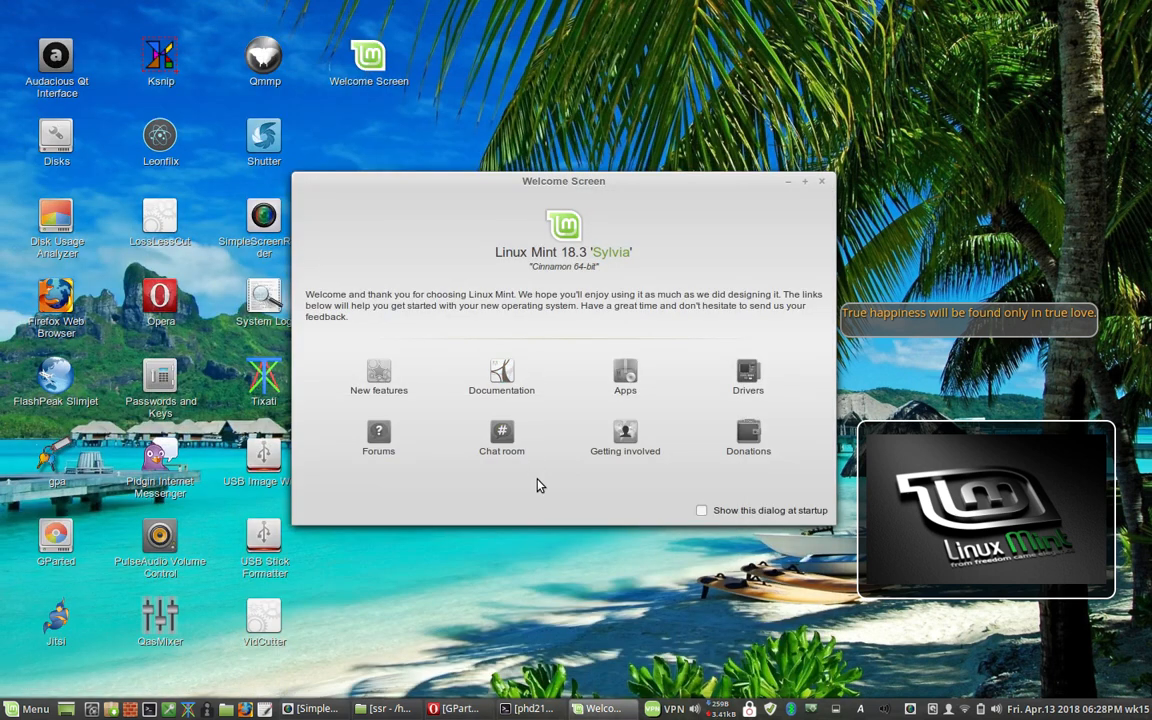
click(820, 182)
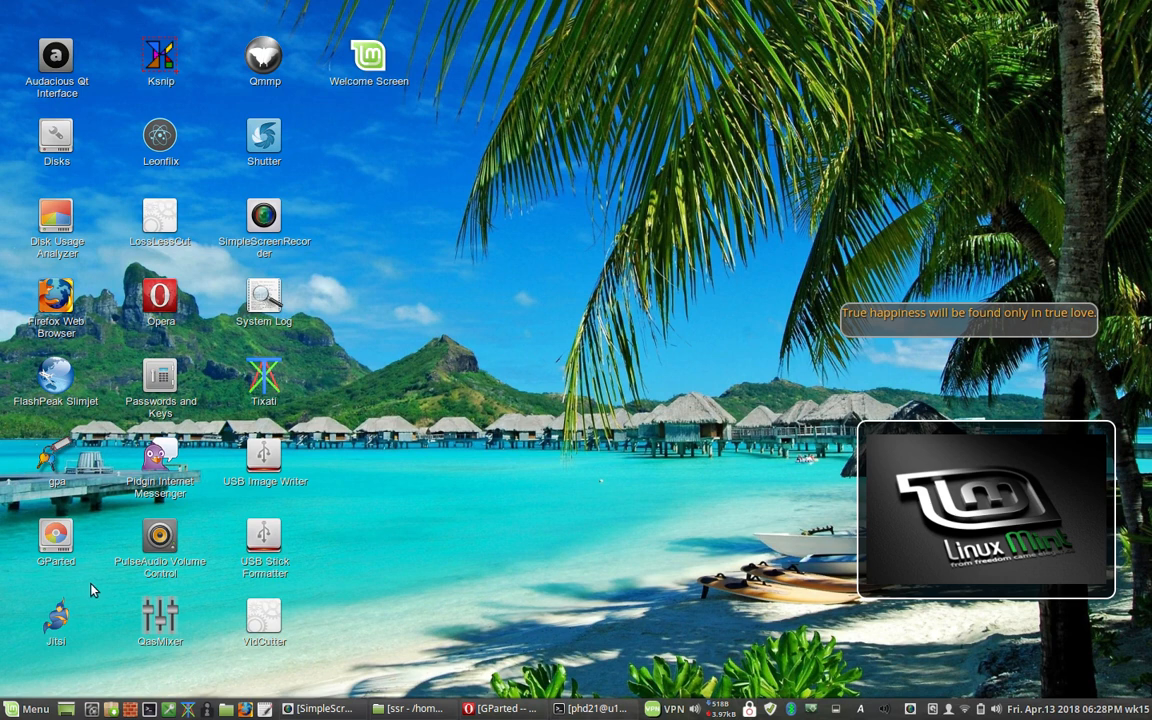
click(57, 538)
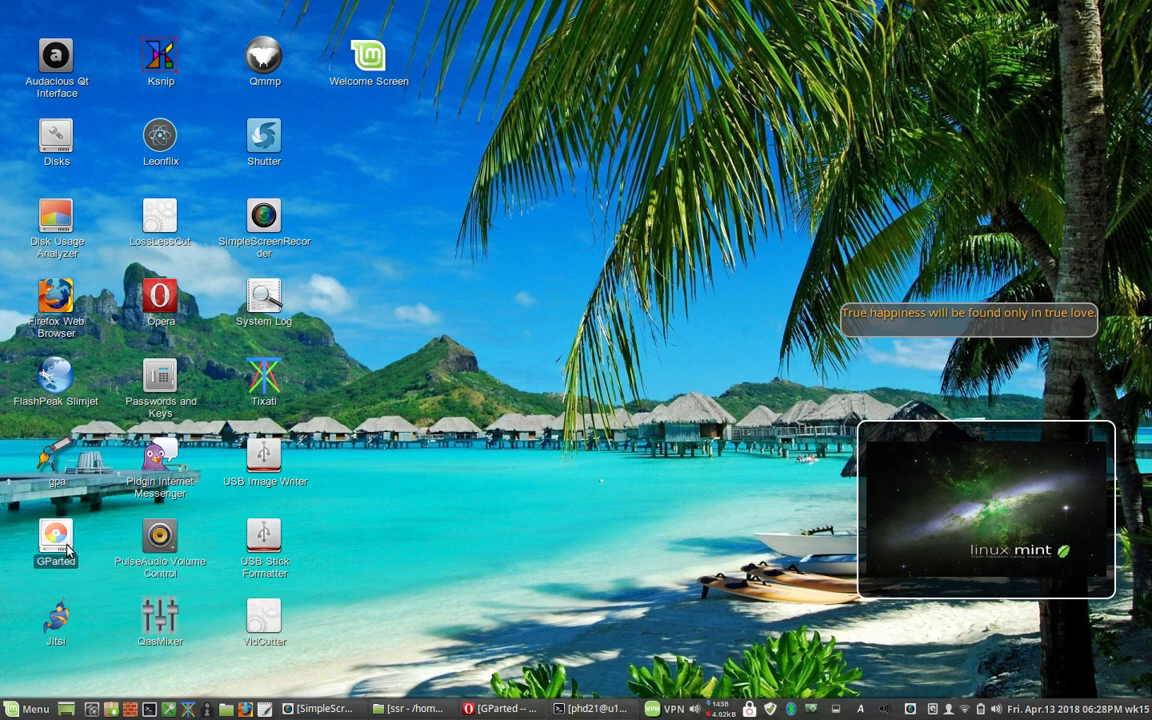
double_click(55, 540)
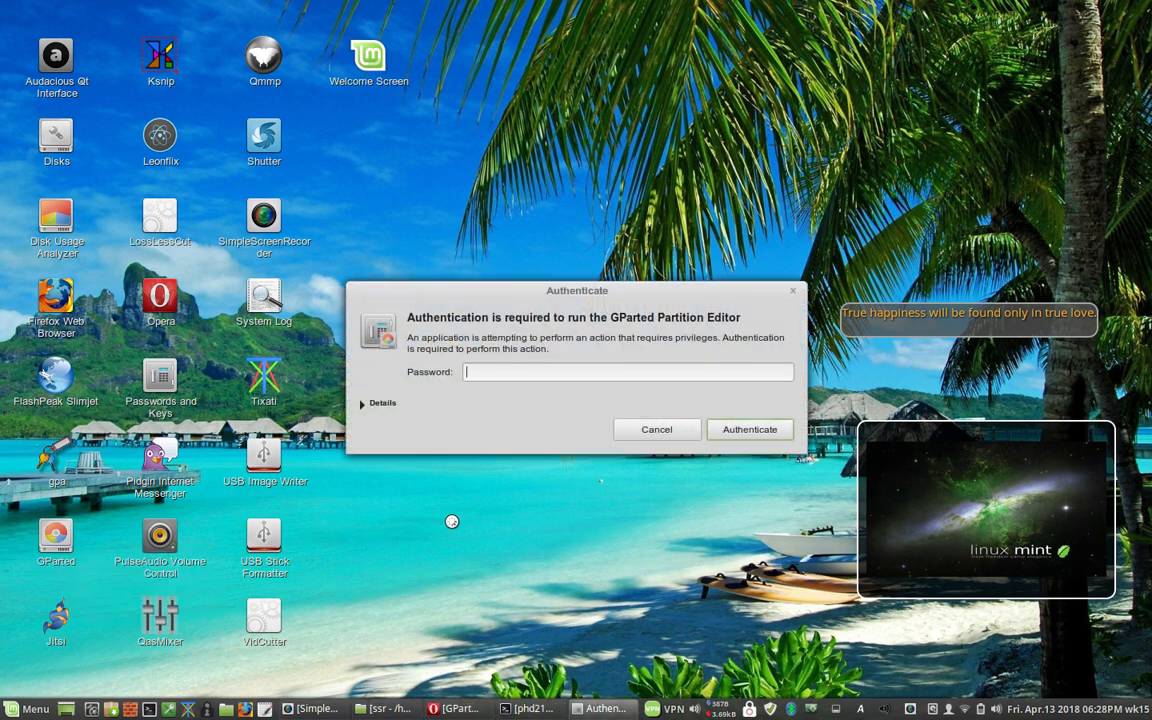
text(*********)
key(Return)
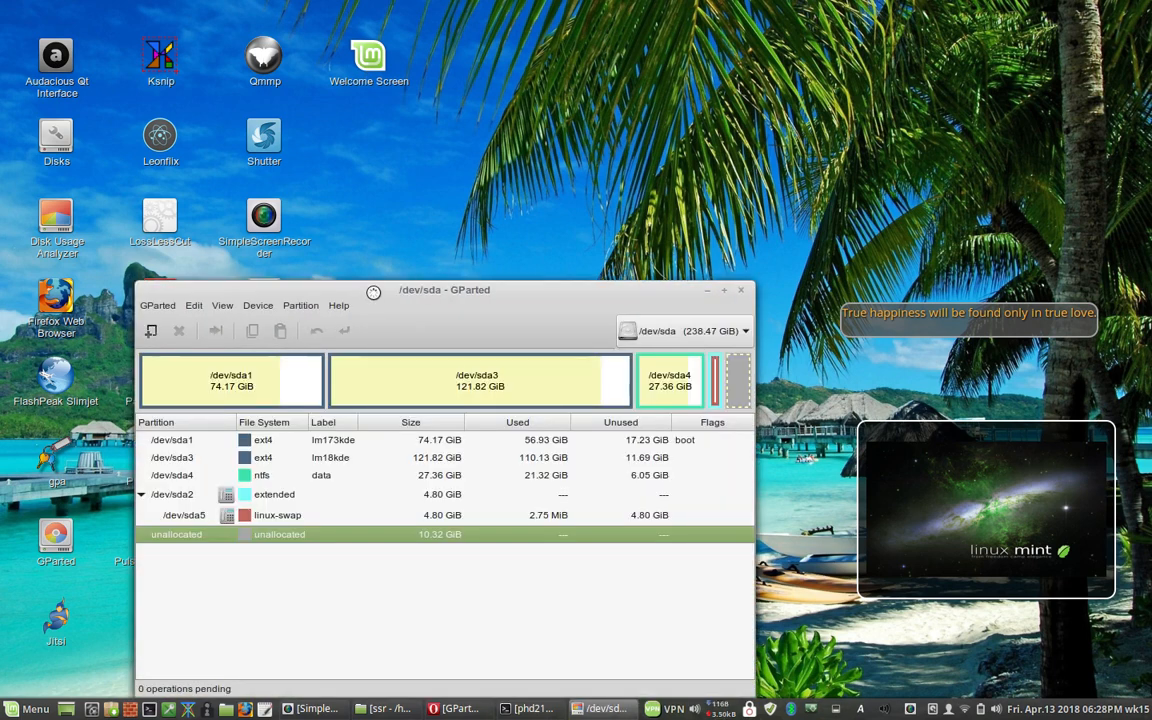
- Reposition and enlarge the GParted window, and view the list of available disks while staying on /dev/sda
drag(373, 291, 331, 194)
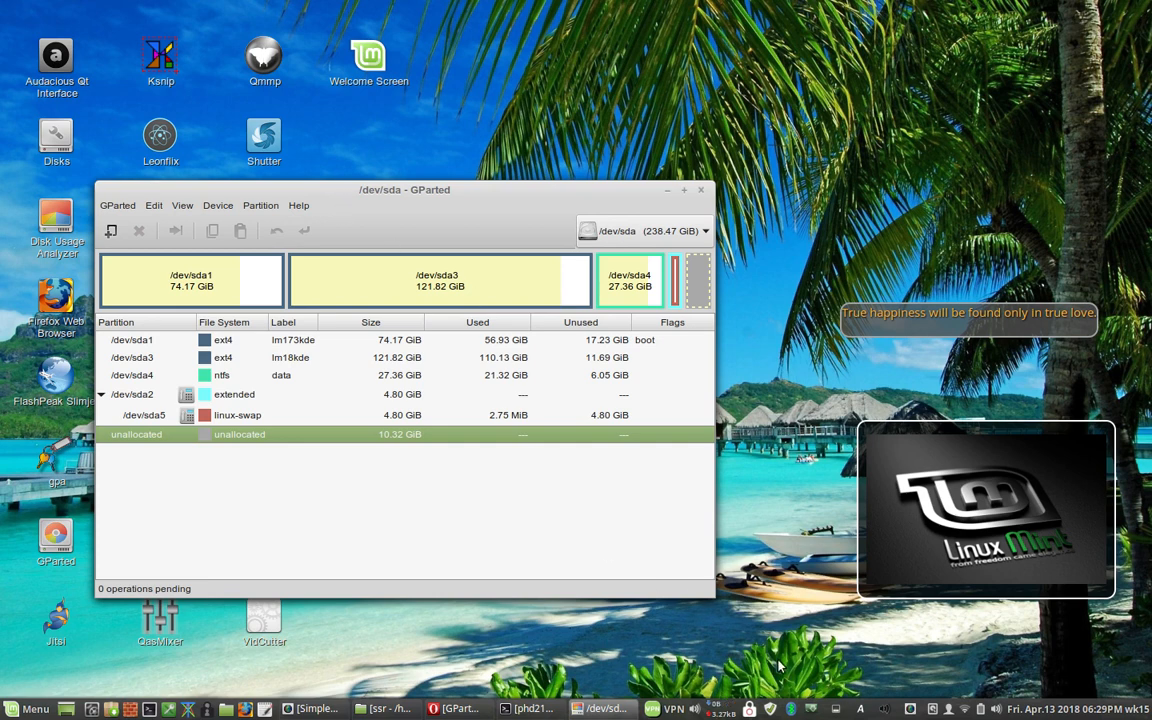
drag(706, 595, 800, 685)
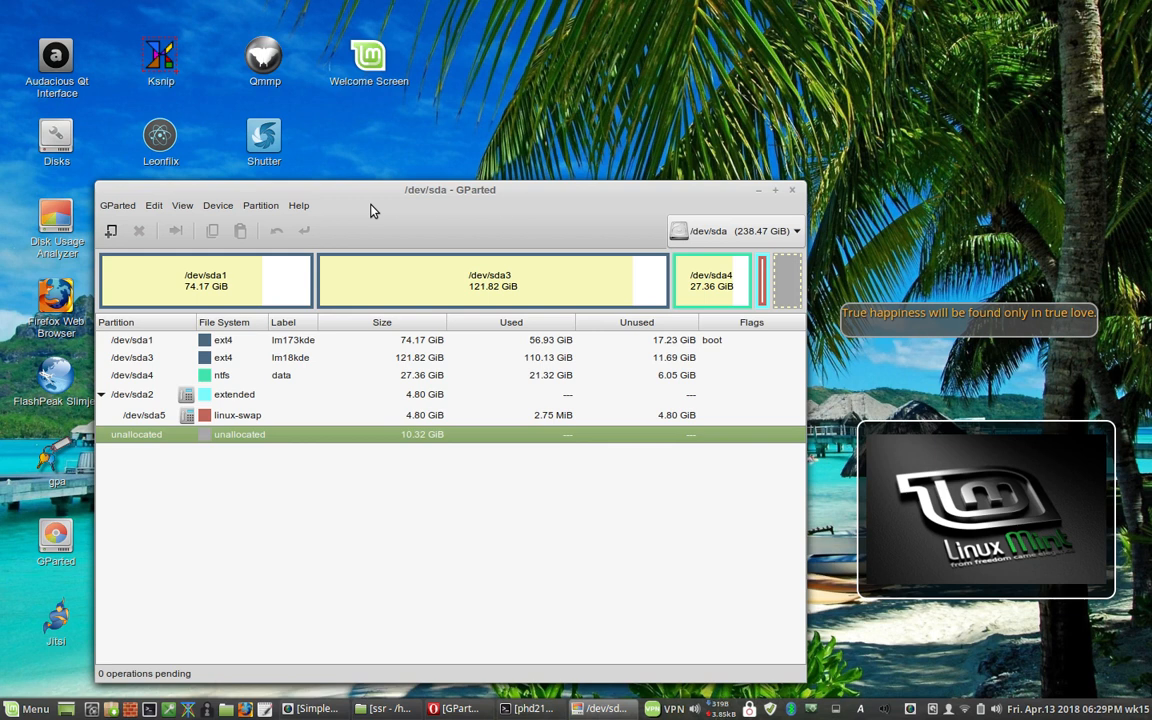
click(788, 240)
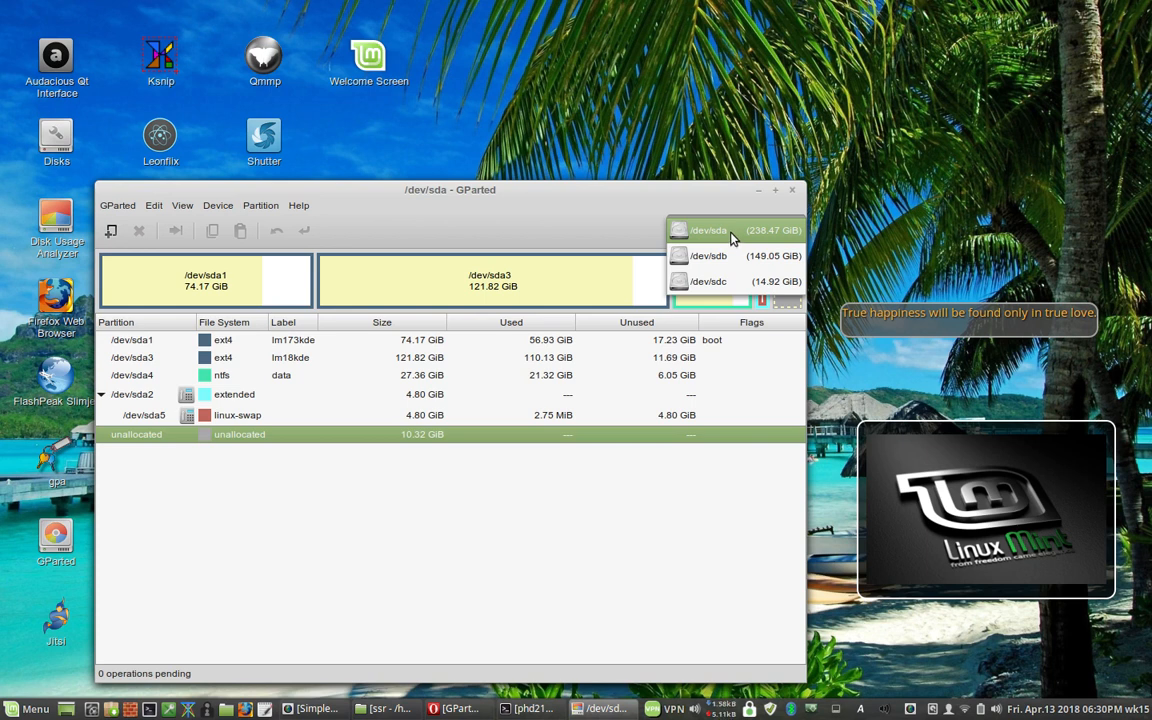
click(577, 233)
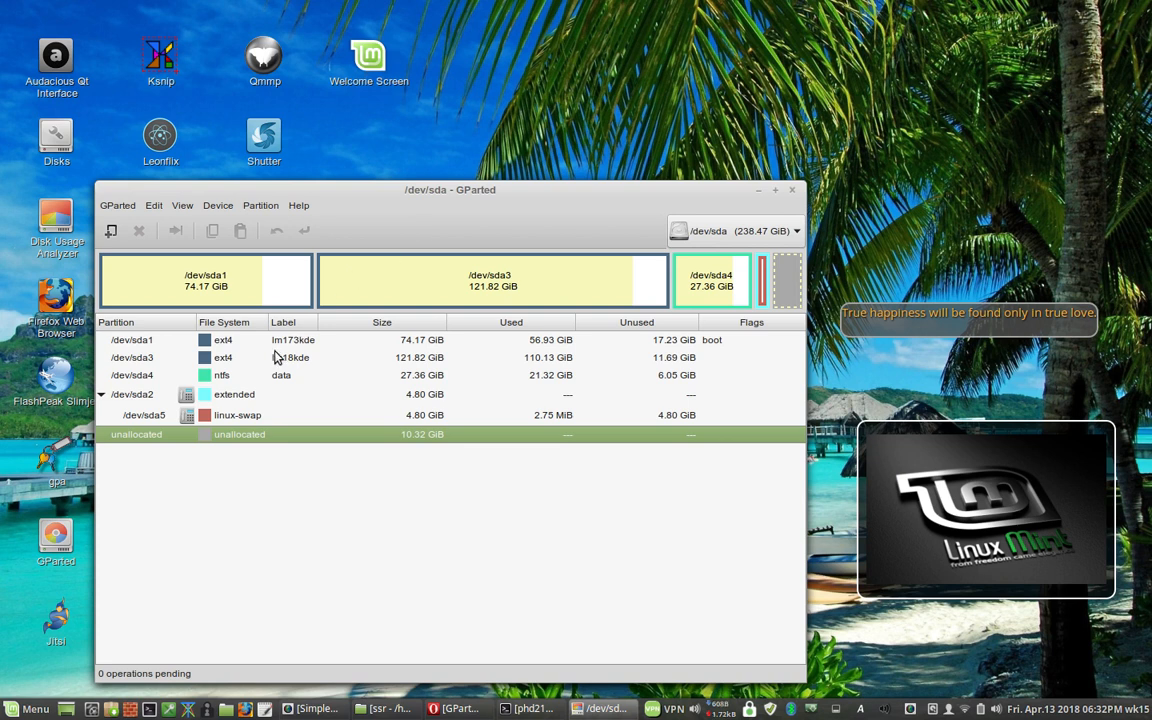
- Queue a shrink of the /dev/sda1 partition to 65922 MiB, leaving 10025 MiB of free space following it
click(222, 288)
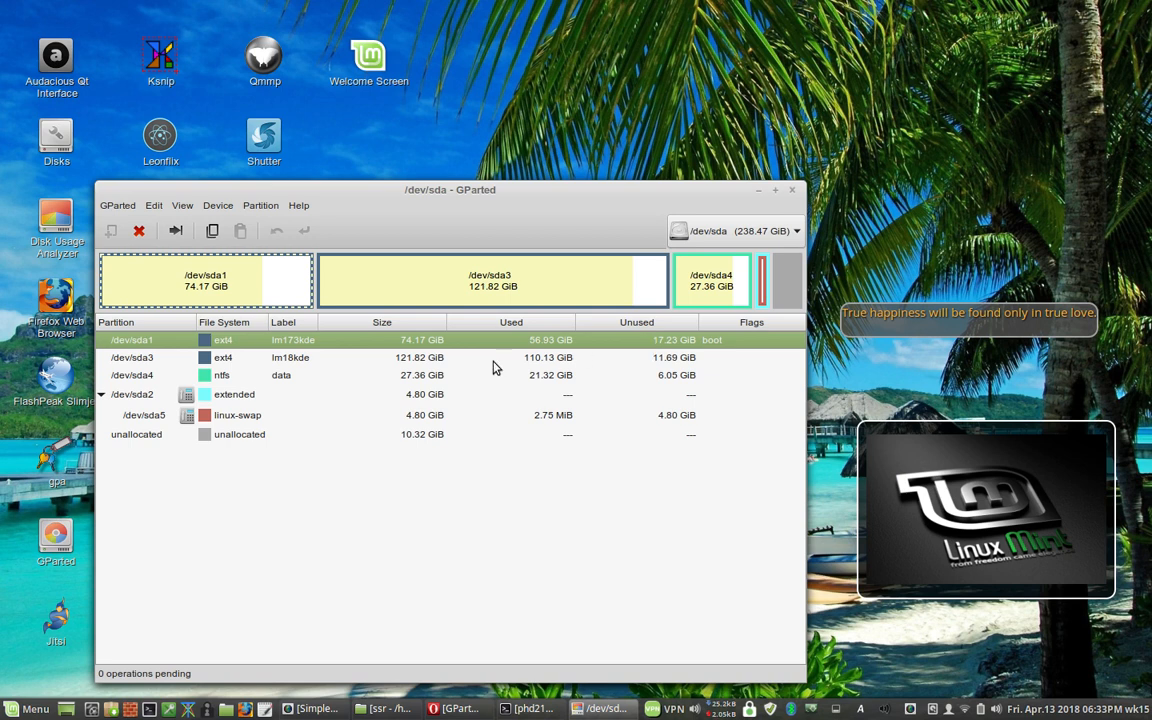
right_click(215, 290)
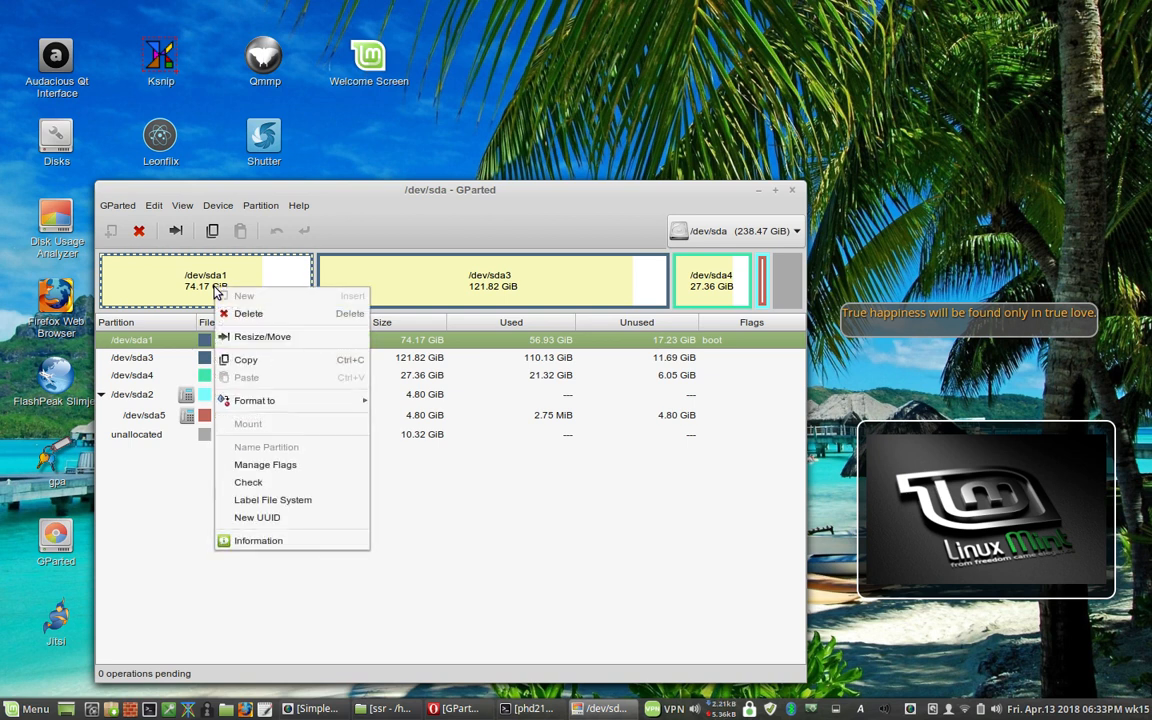
click(281, 340)
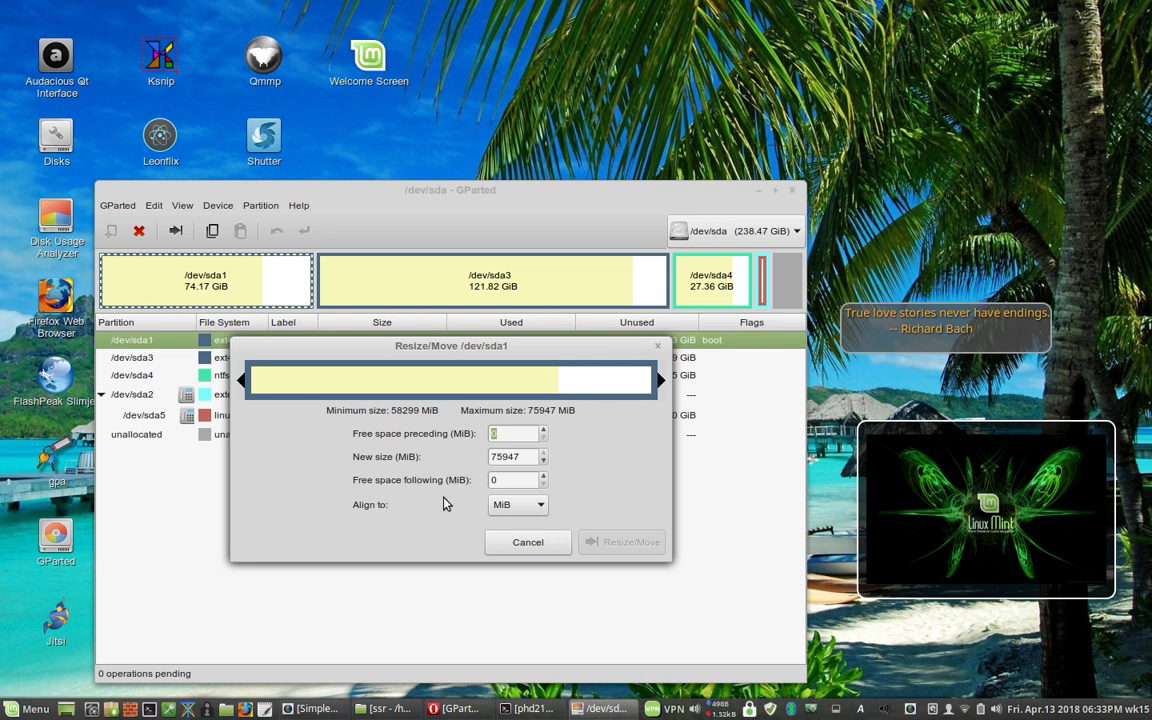
click(519, 512)
click(604, 506)
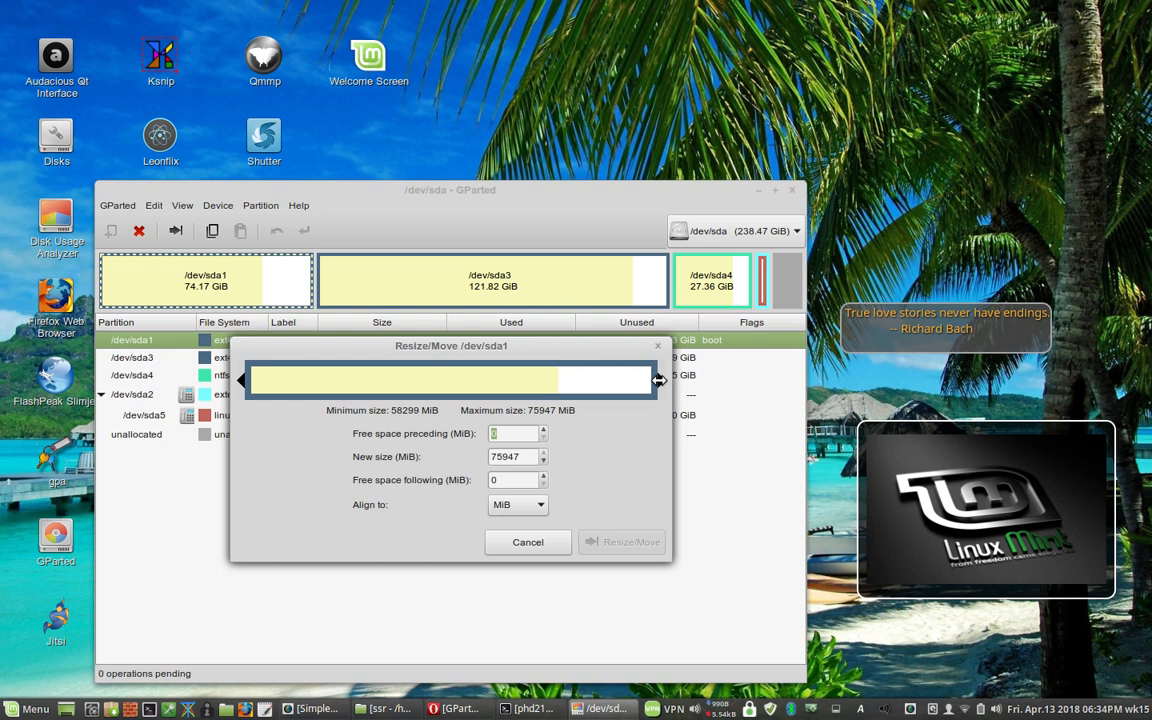
drag(659, 380, 600, 384)
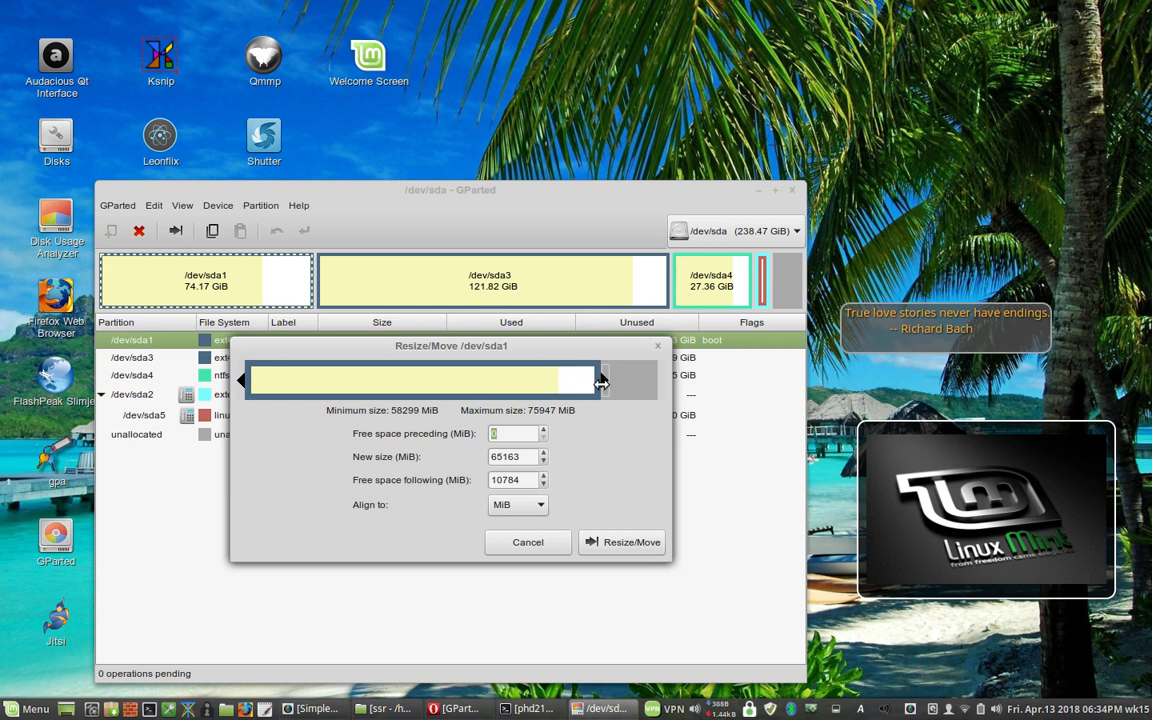
drag(601, 382, 605, 382)
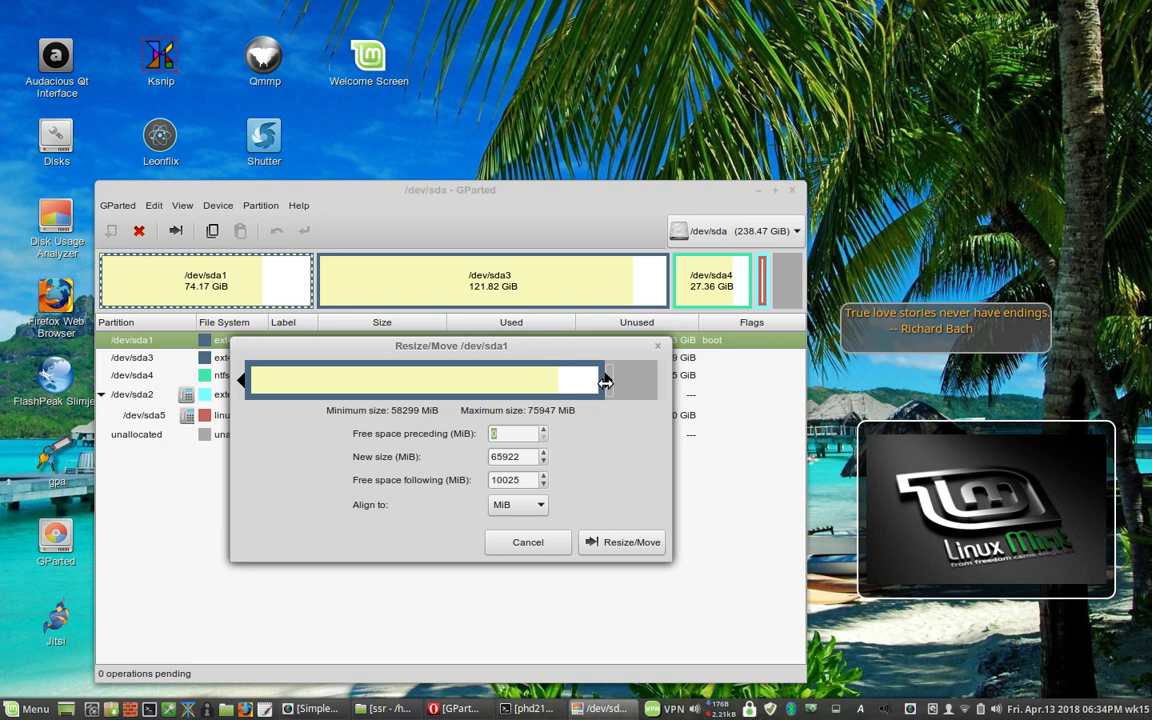
click(619, 548)
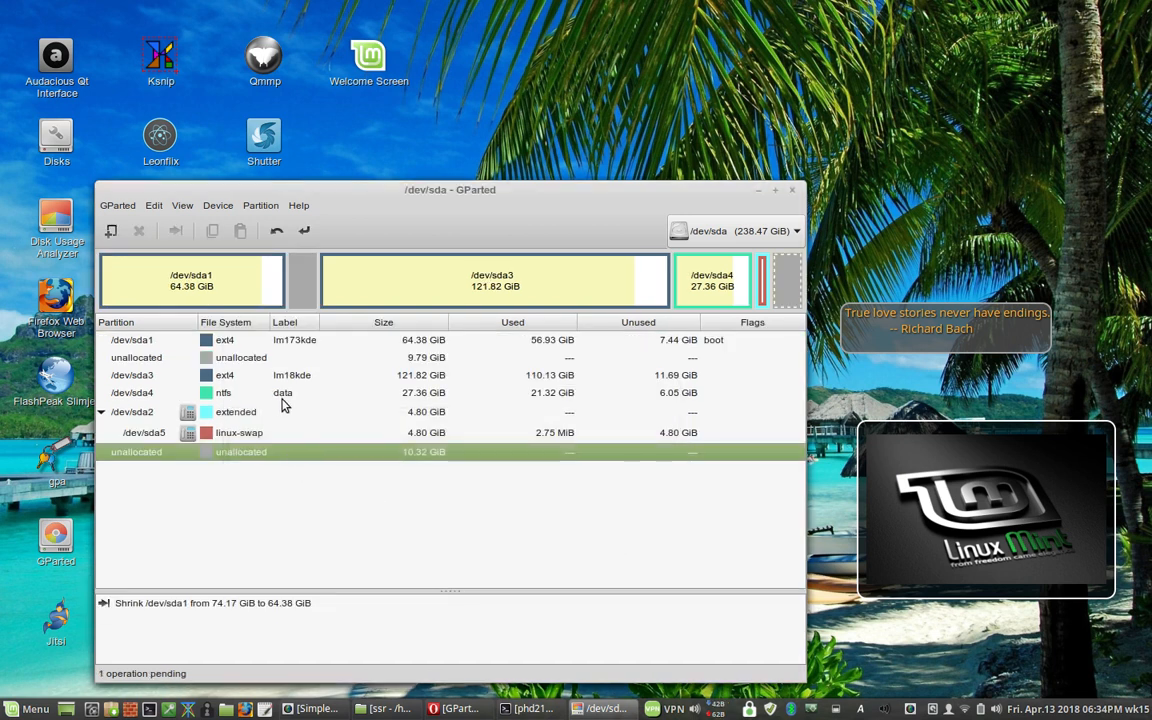
- Check the unallocated space following /dev/sda1, and undo the queued shrink operation
click(302, 304)
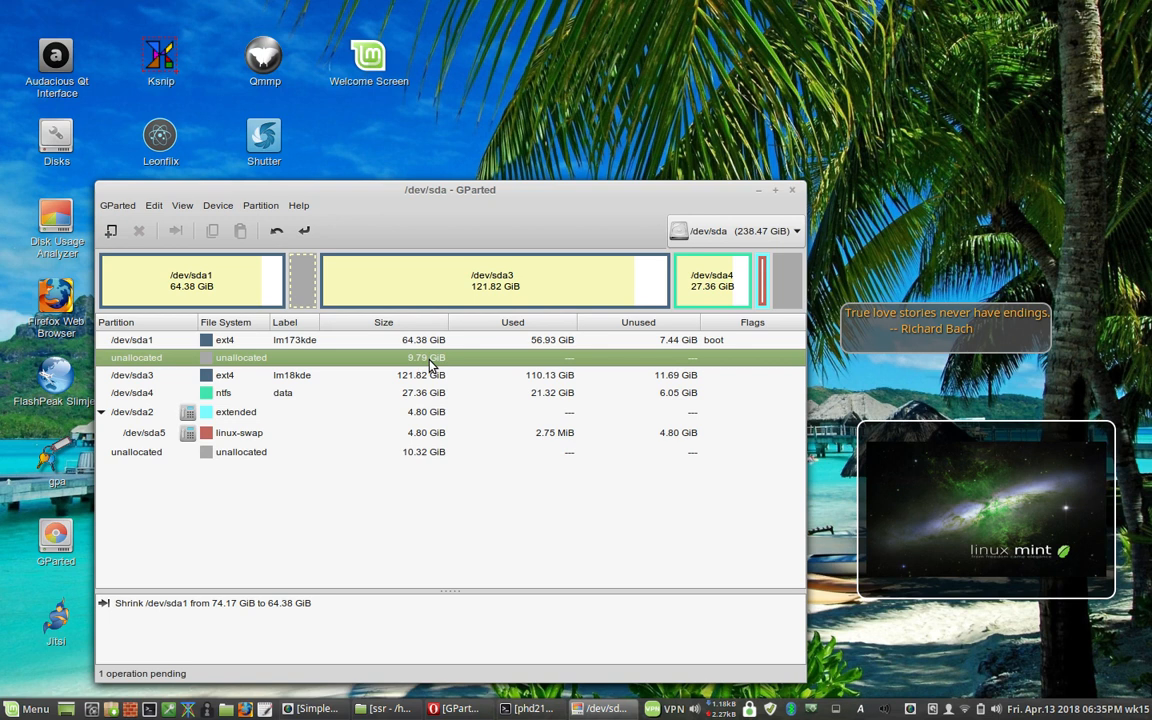
click(276, 233)
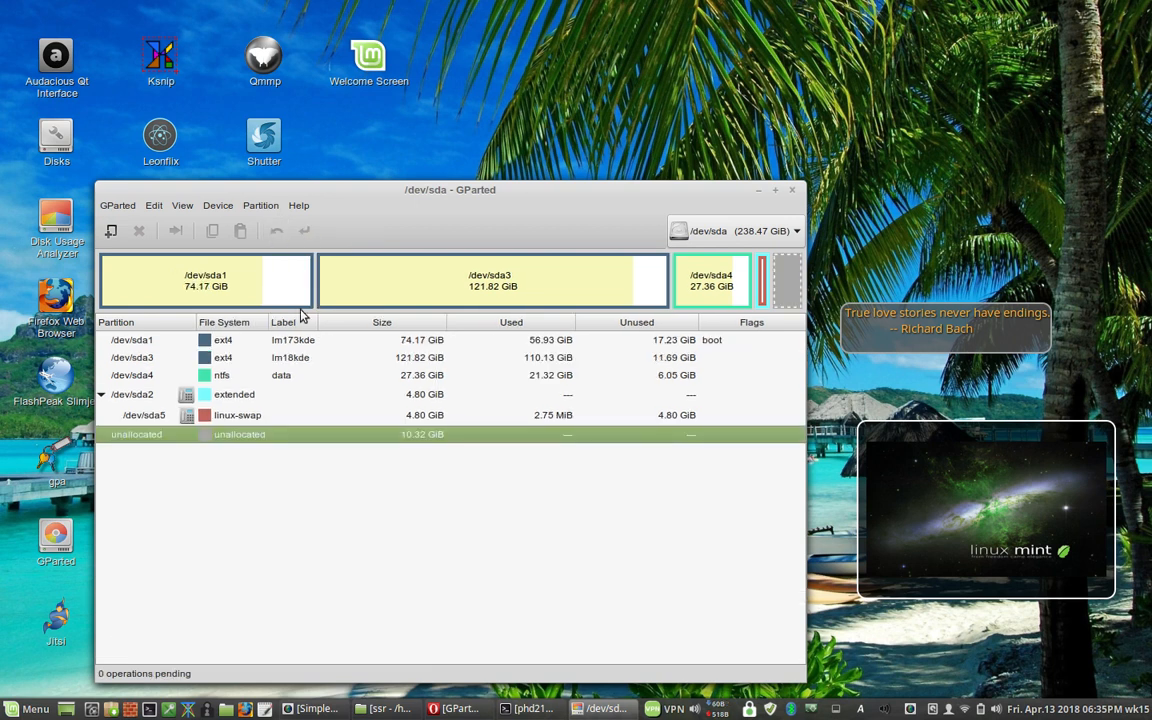
- Queue a shrink of the /dev/sda1 partition to 65314 MiB, leaving 10633 MiB of free space following it
click(220, 291)
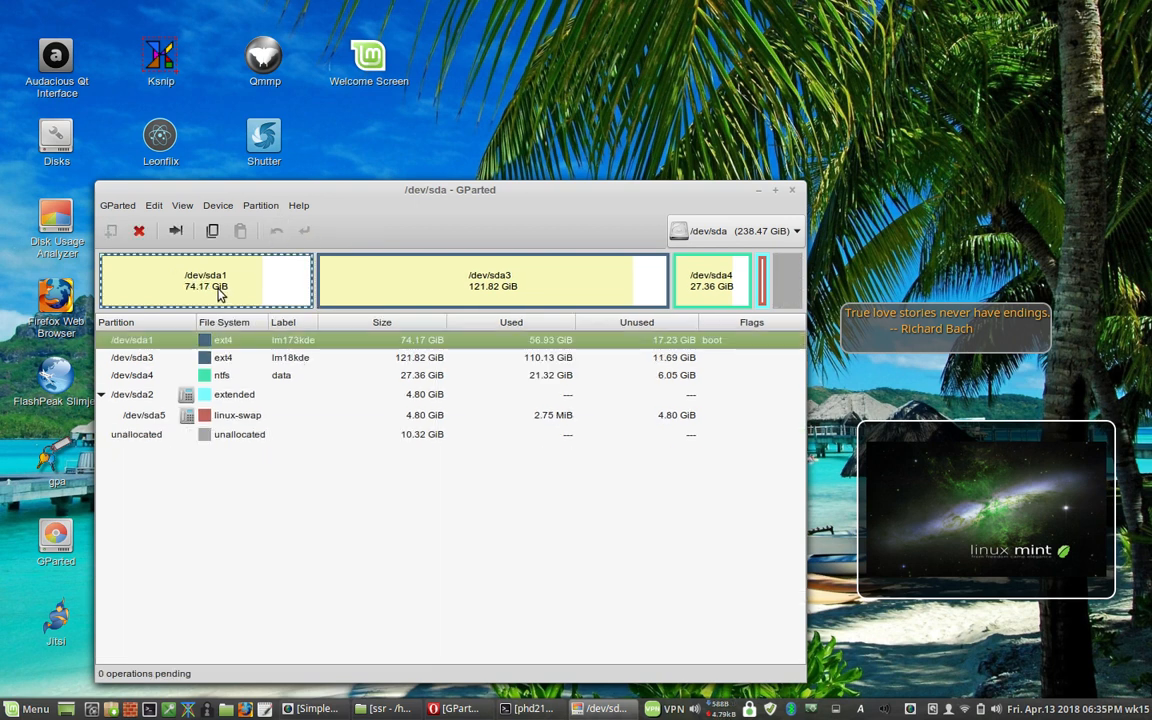
right_click(220, 291)
click(294, 338)
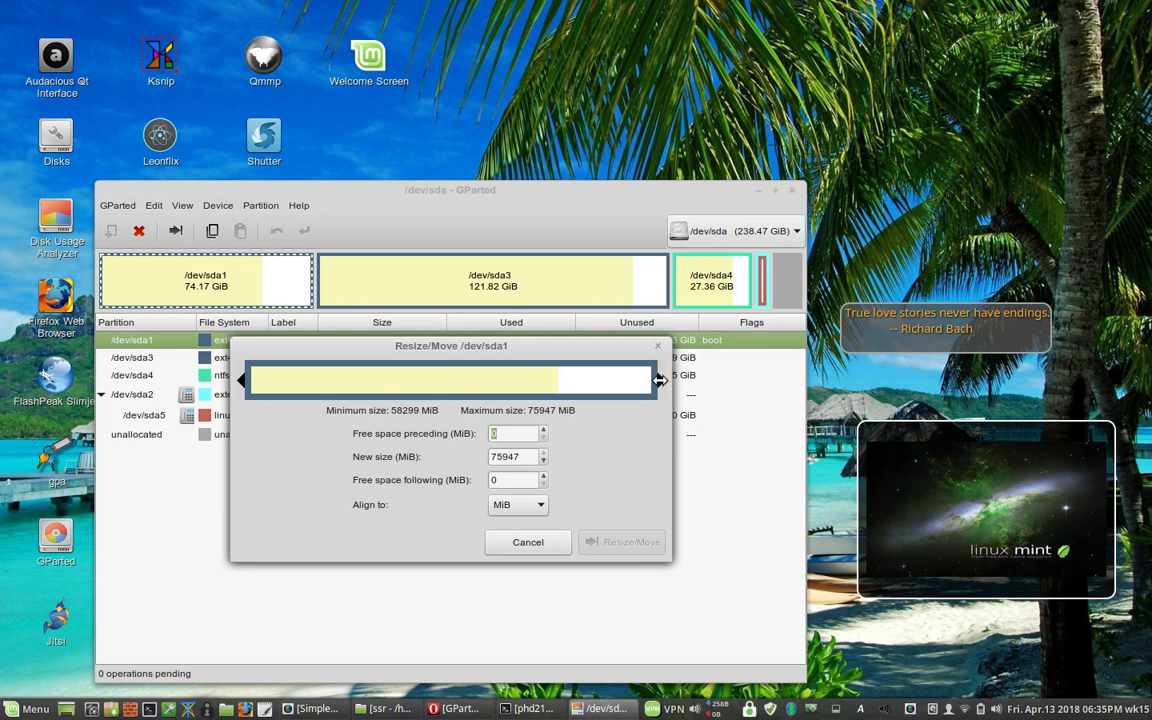
drag(660, 380, 602, 391)
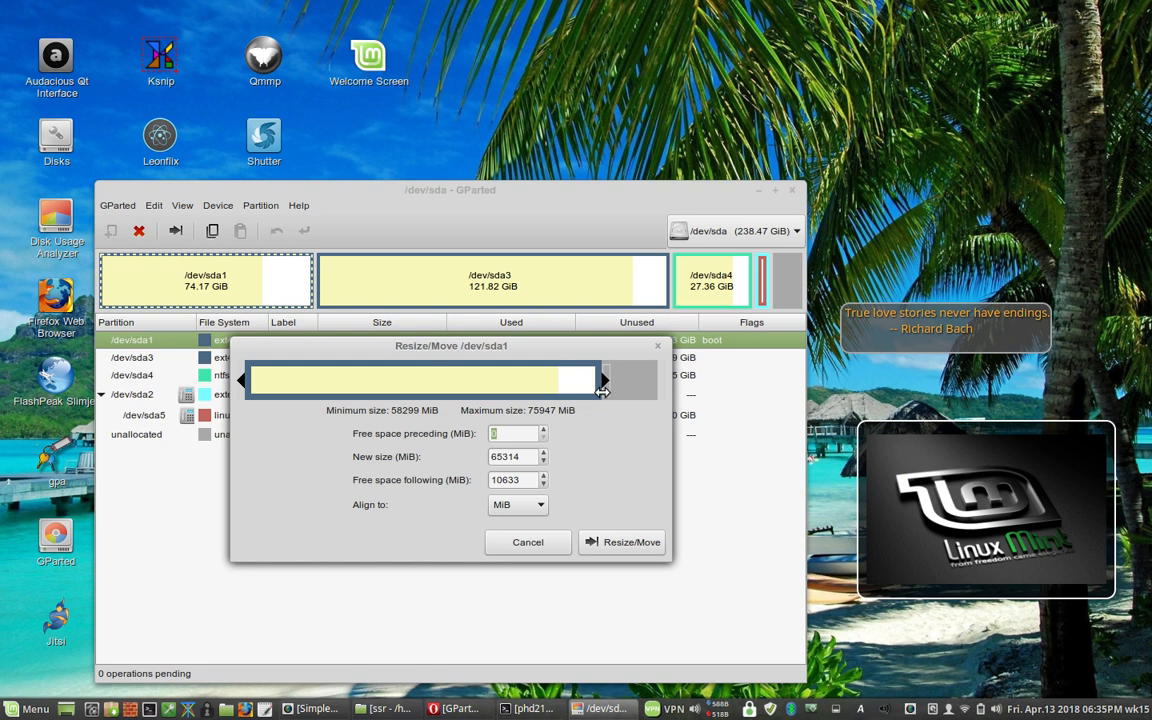
drag(603, 391, 601, 391)
click(624, 546)
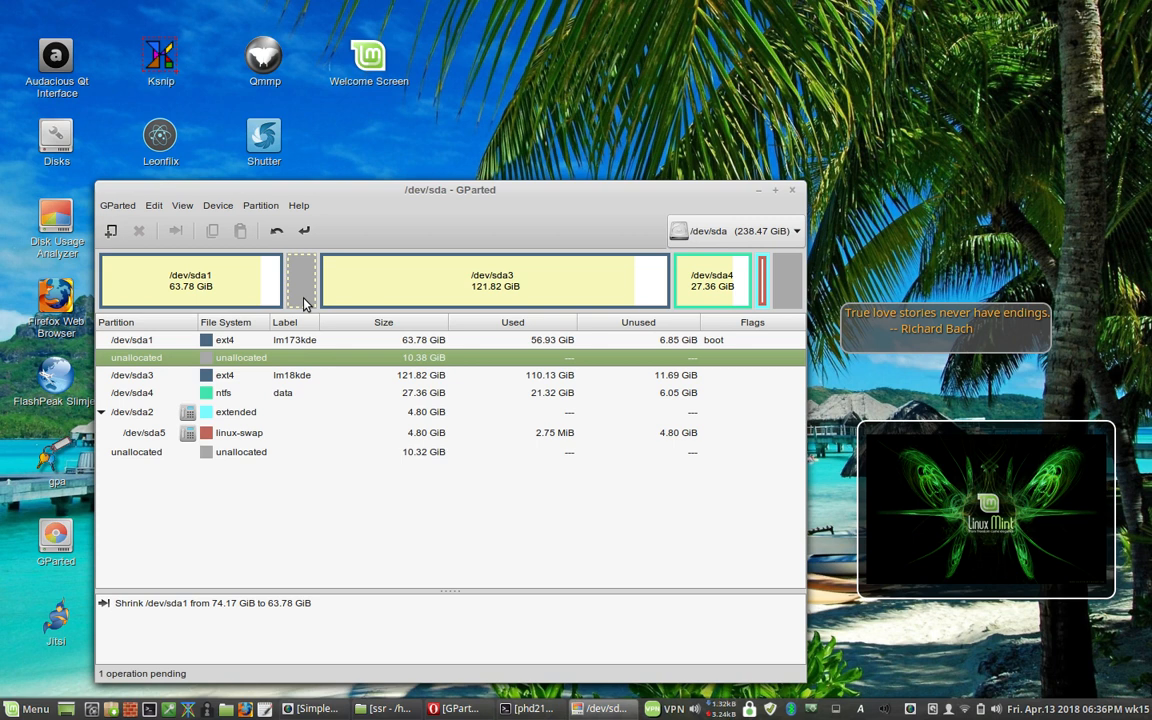
- Queue a move of /dev/sda3 directly after /dev/sda1, with 0 MiB preceding and 10633 MiB following, and accept the boot warning
click(448, 285)
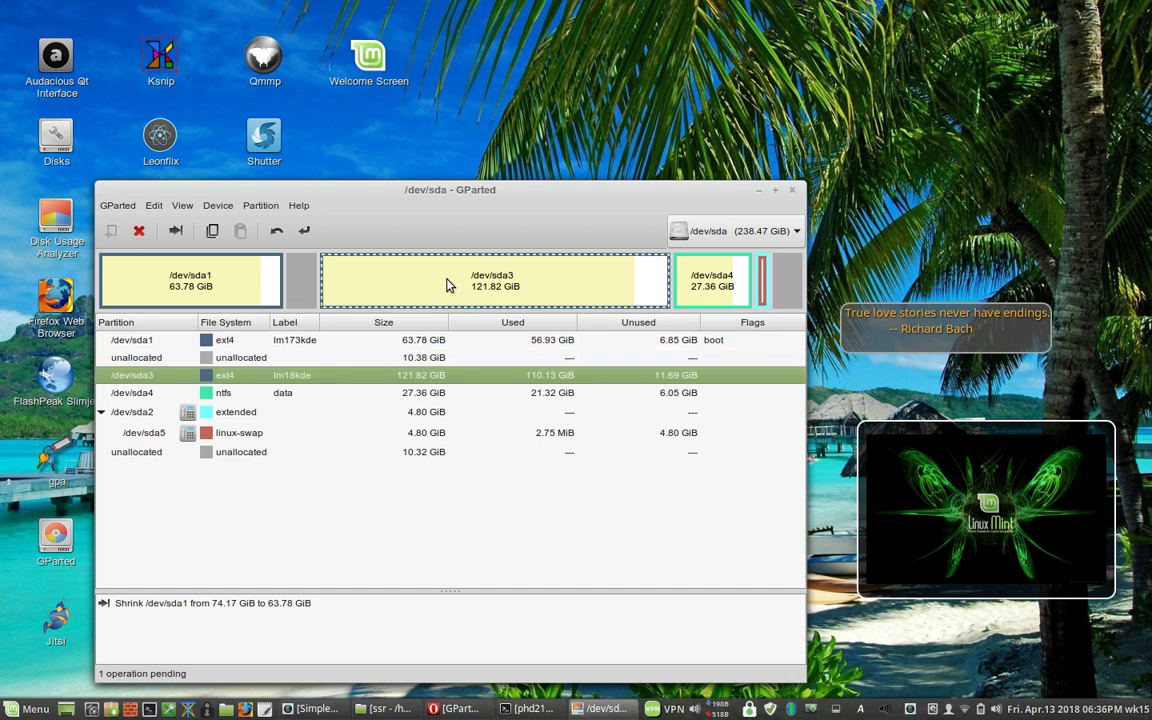
right_click(448, 285)
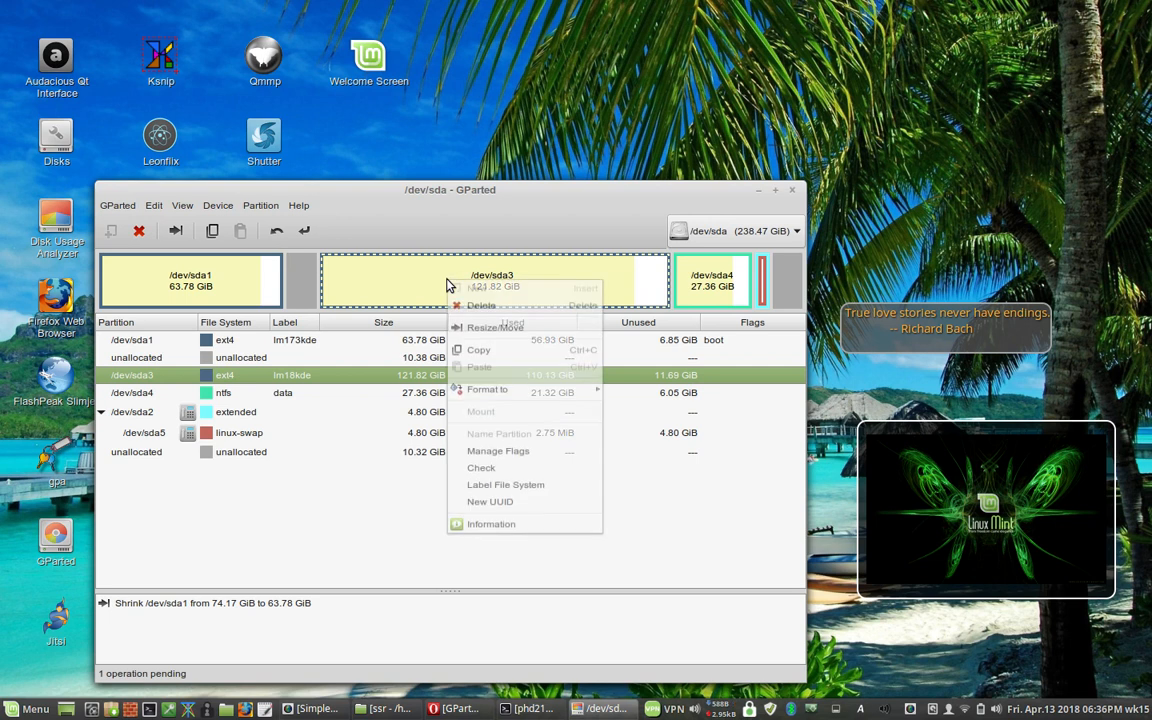
click(472, 331)
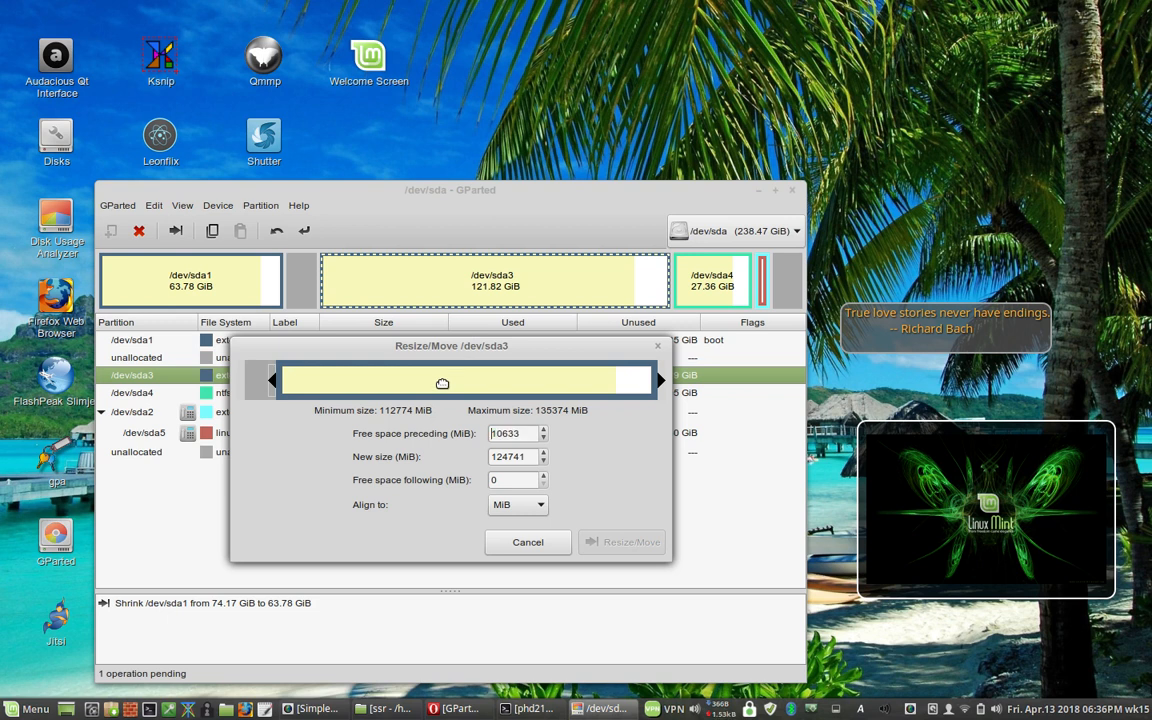
drag(442, 383, 267, 378)
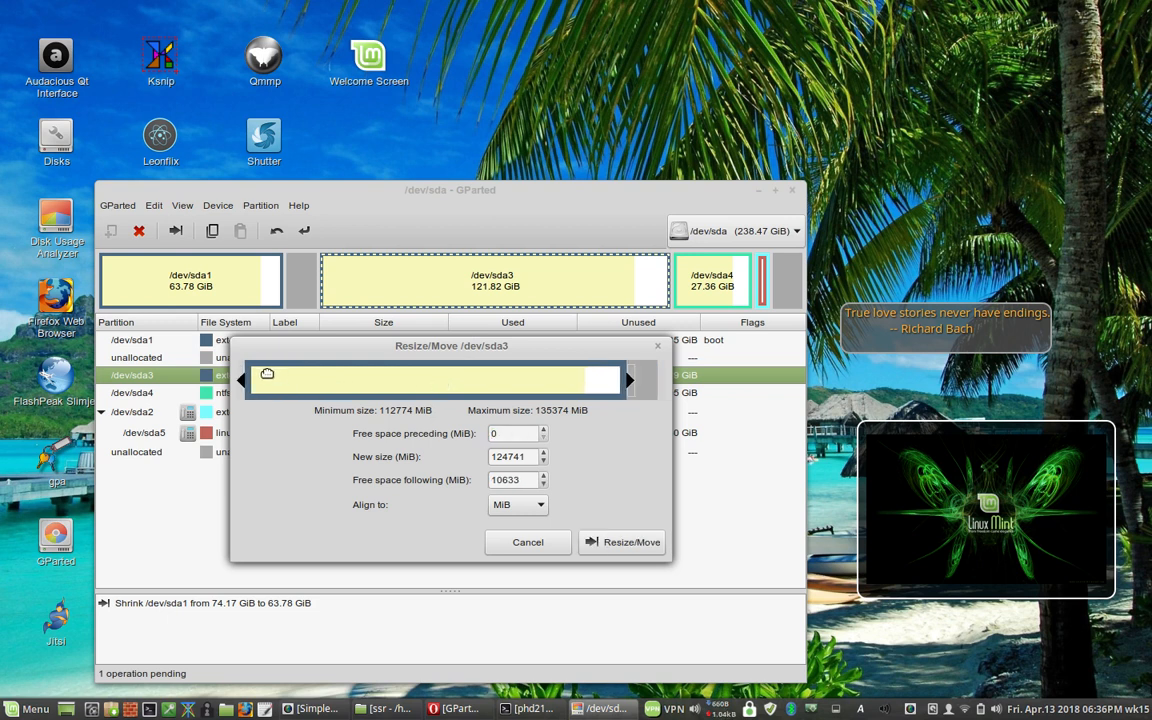
click(624, 548)
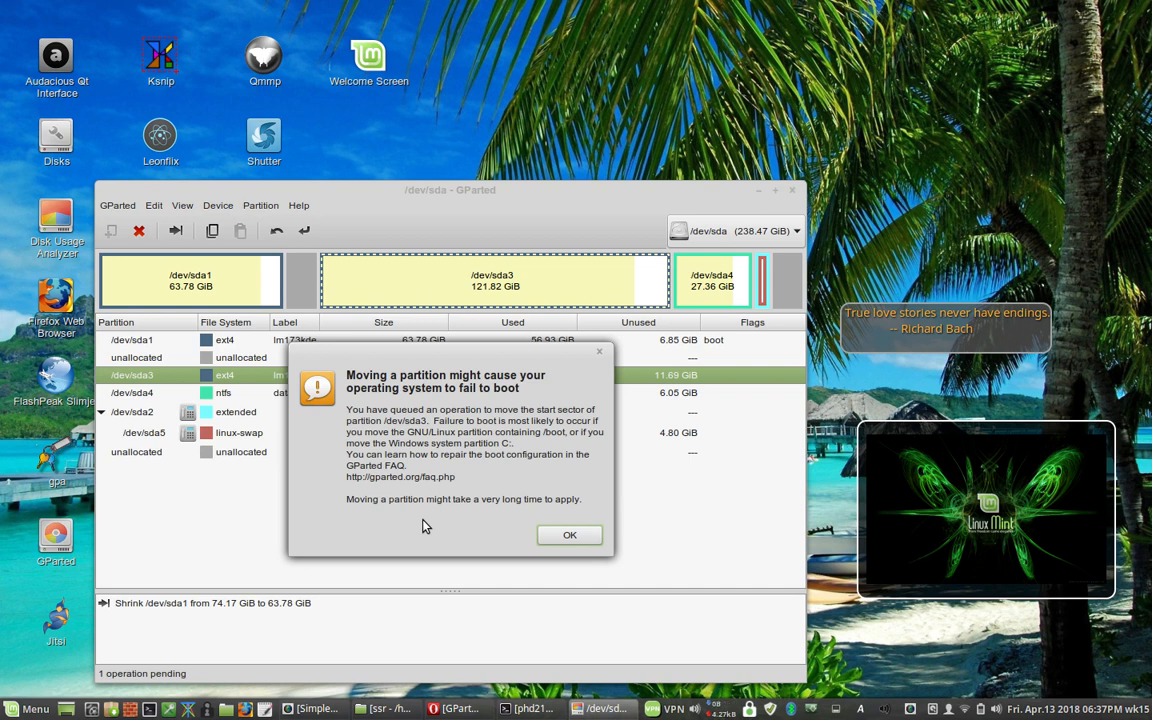
click(569, 536)
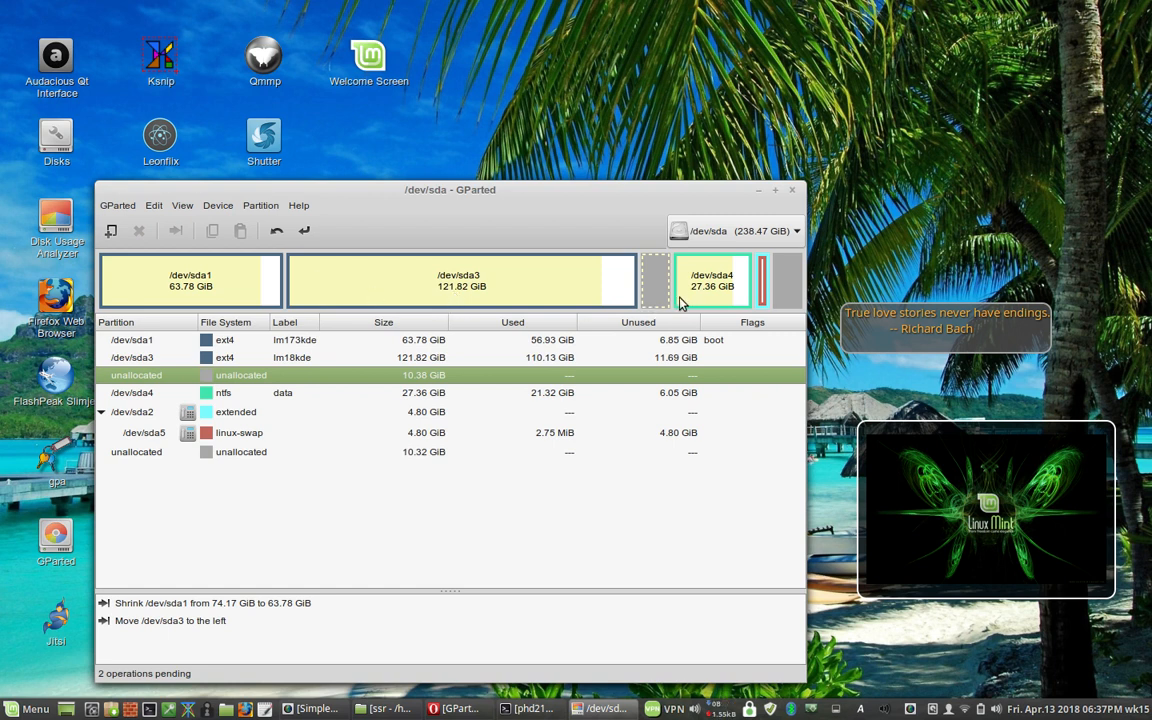
- Queue growing the /dev/sda3 partition to 126.91 GiB, leaving 5.29 GiB unallocated between it and /dev/sda4
click(459, 288)
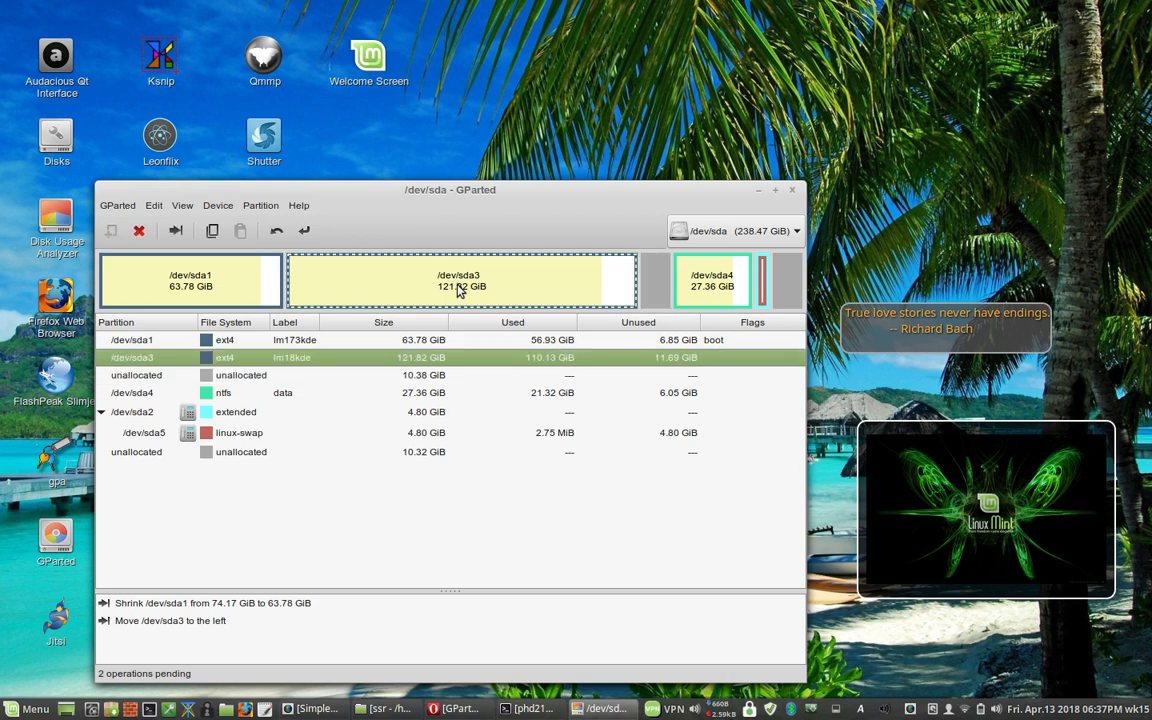
right_click(459, 288)
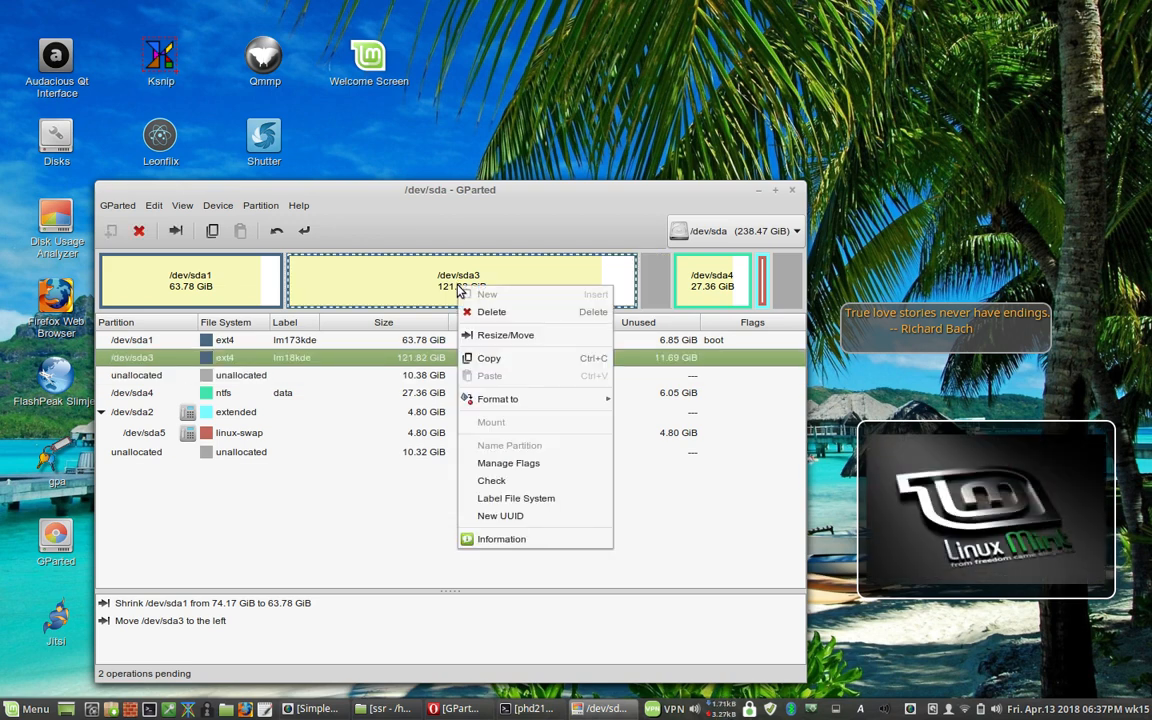
click(511, 344)
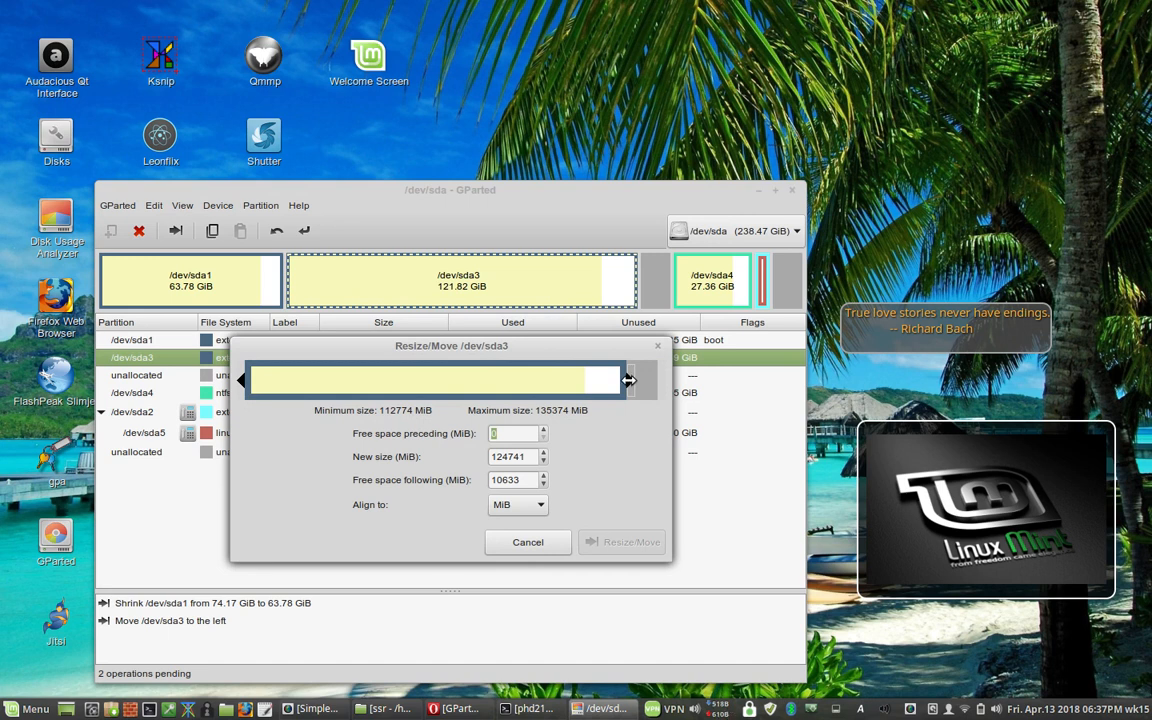
drag(629, 380, 625, 380)
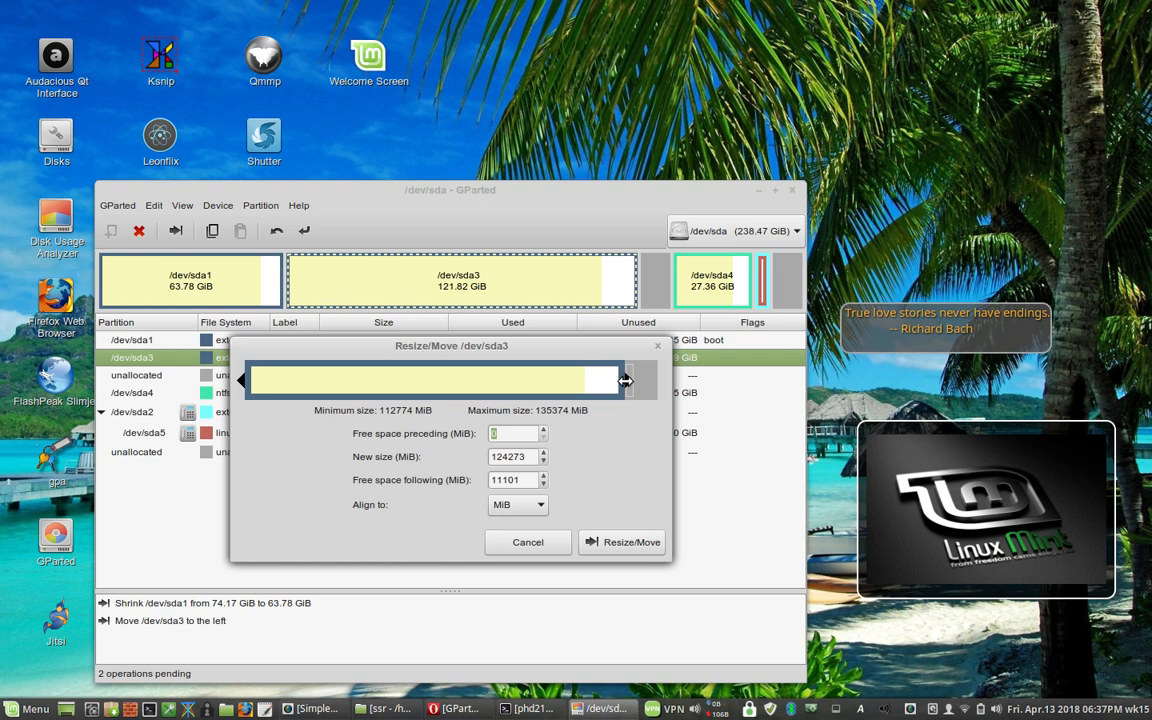
drag(625, 380, 680, 387)
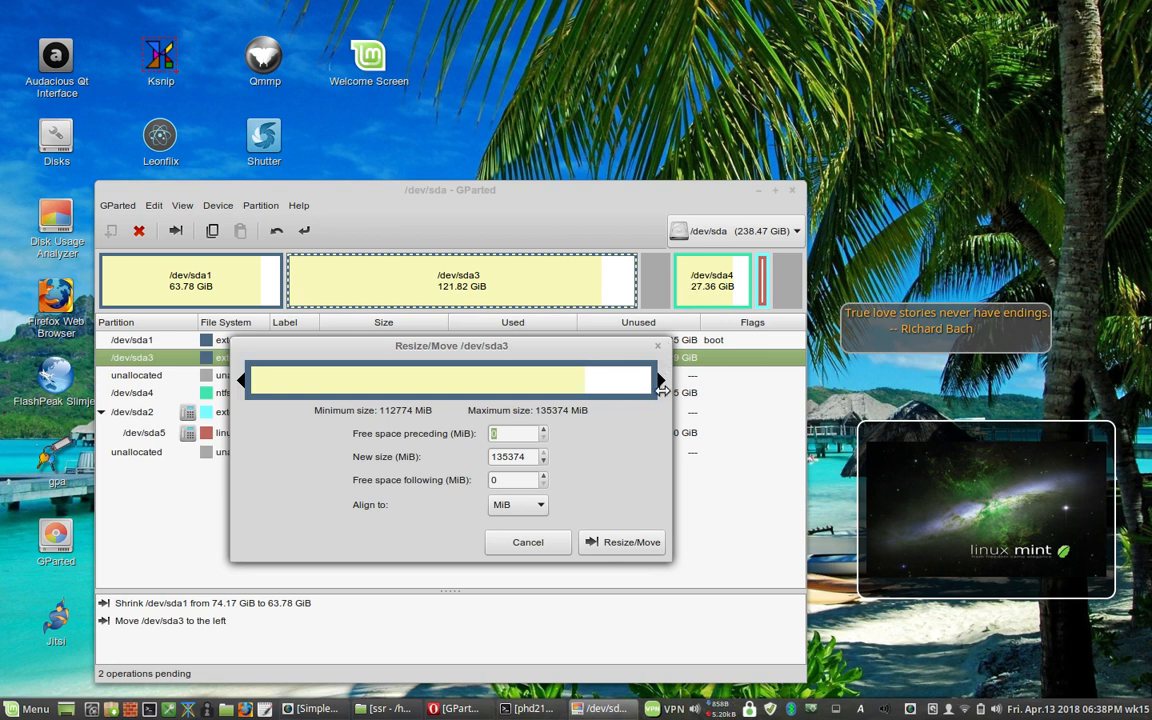
mouse_move(661, 383)
mouse_down()
mouse_move(620, 381)
mouse_move(642, 377)
mouse_up()
drag(642, 377, 641, 376)
click(625, 548)
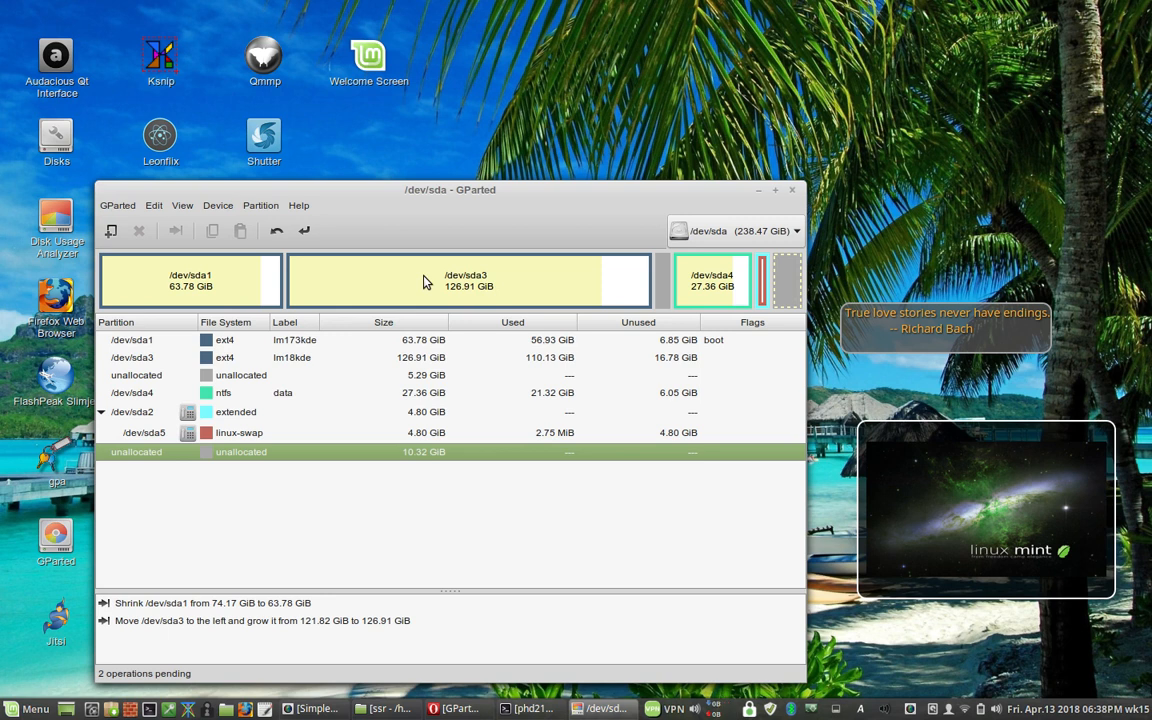
- Queue a move of /dev/sda4 directly after /dev/sda3, with 0 MiB preceding and 5415 MiB following, and accept the boot warning
click(661, 285)
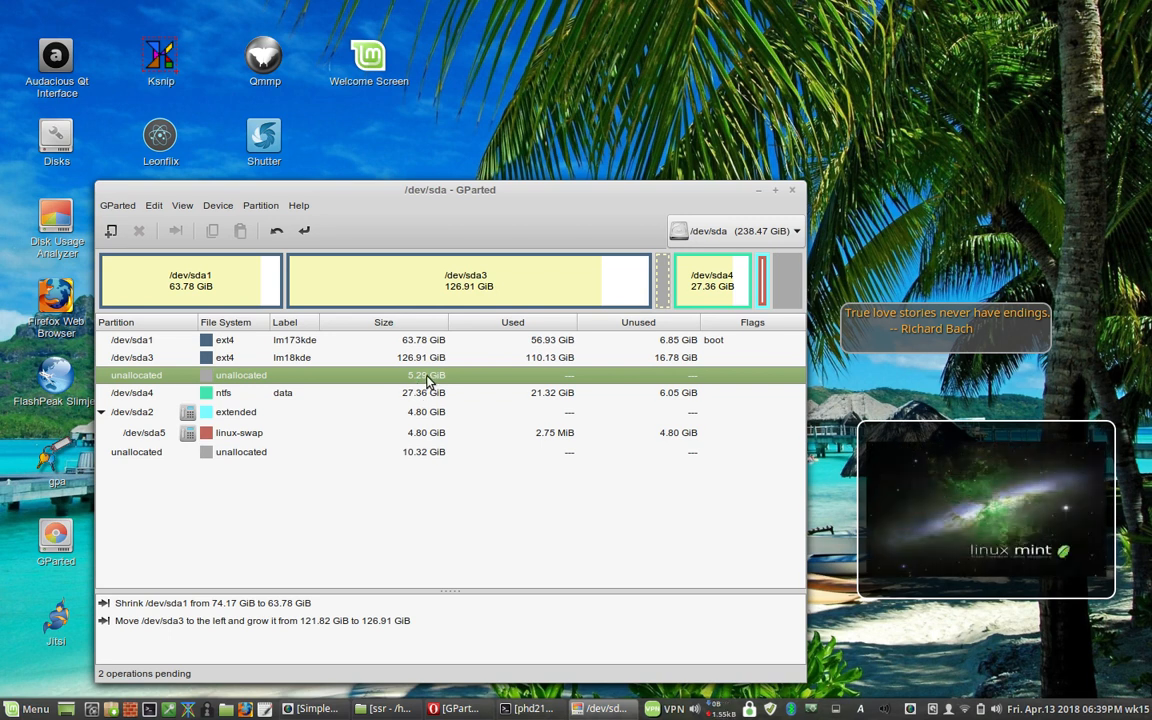
click(702, 298)
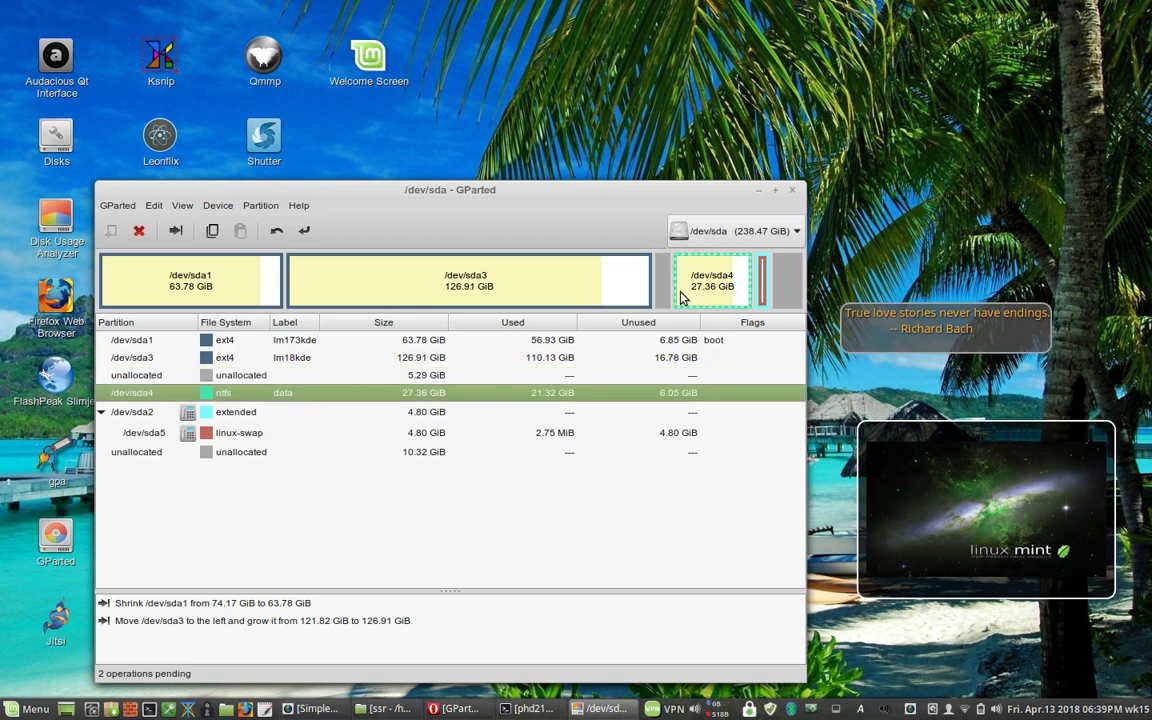
right_click(682, 296)
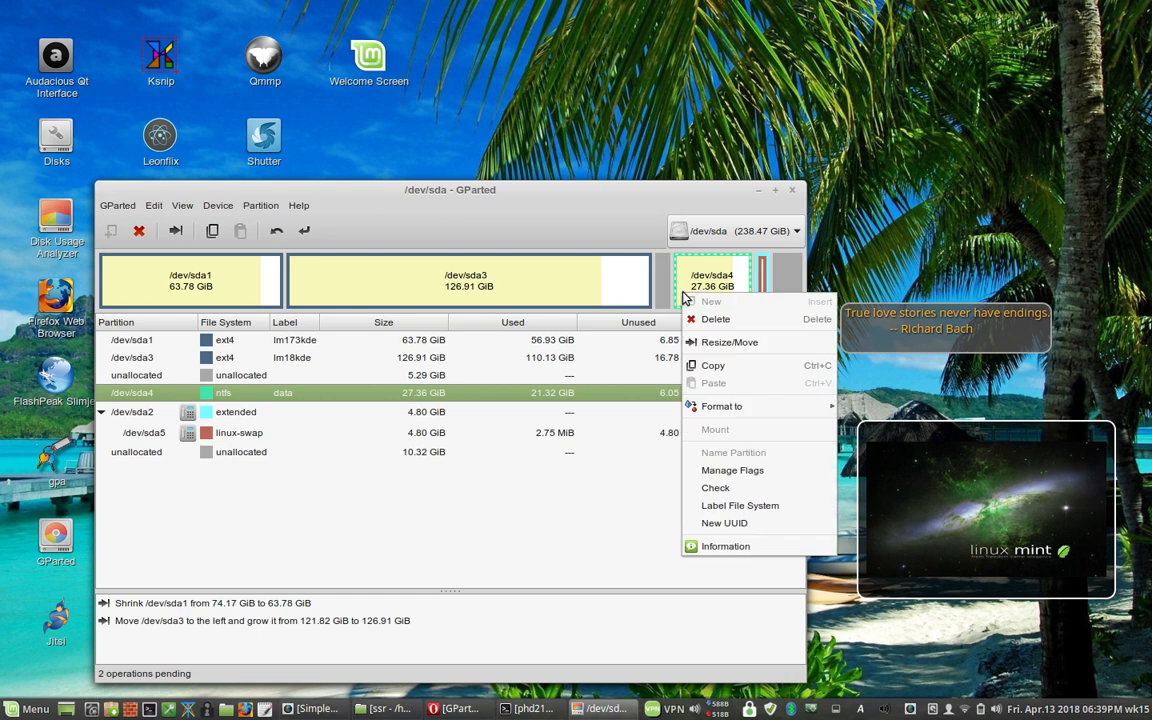
click(720, 343)
click(461, 380)
drag(461, 380, 396, 380)
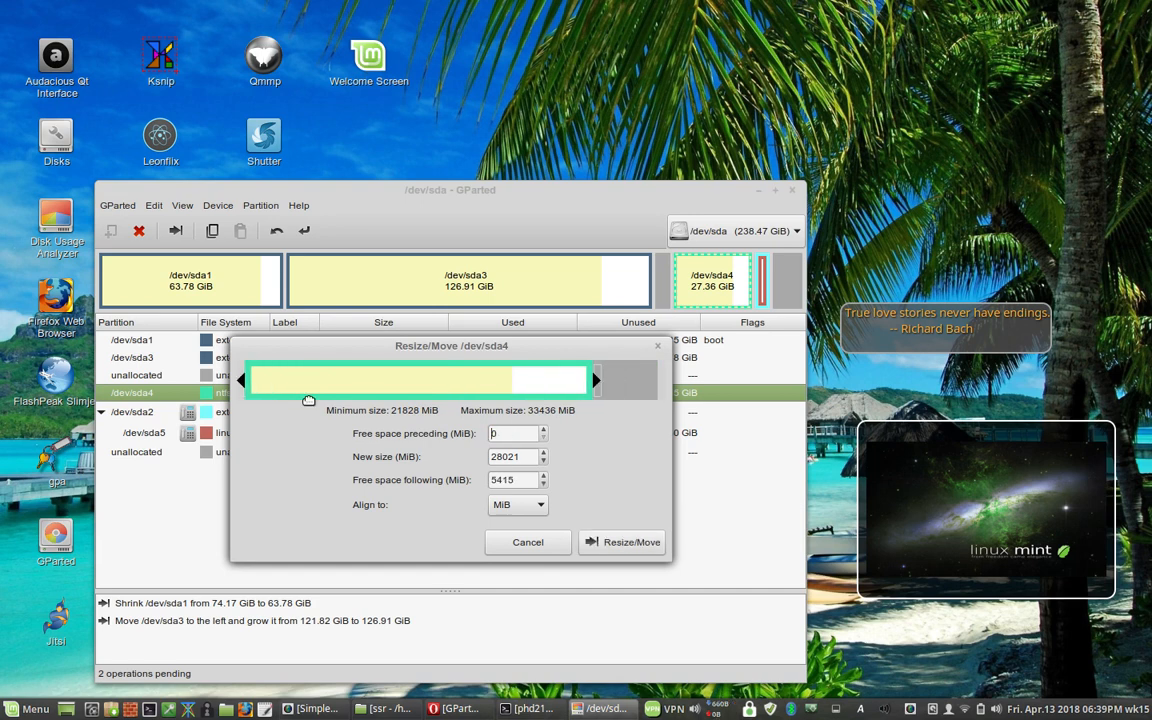
click(645, 543)
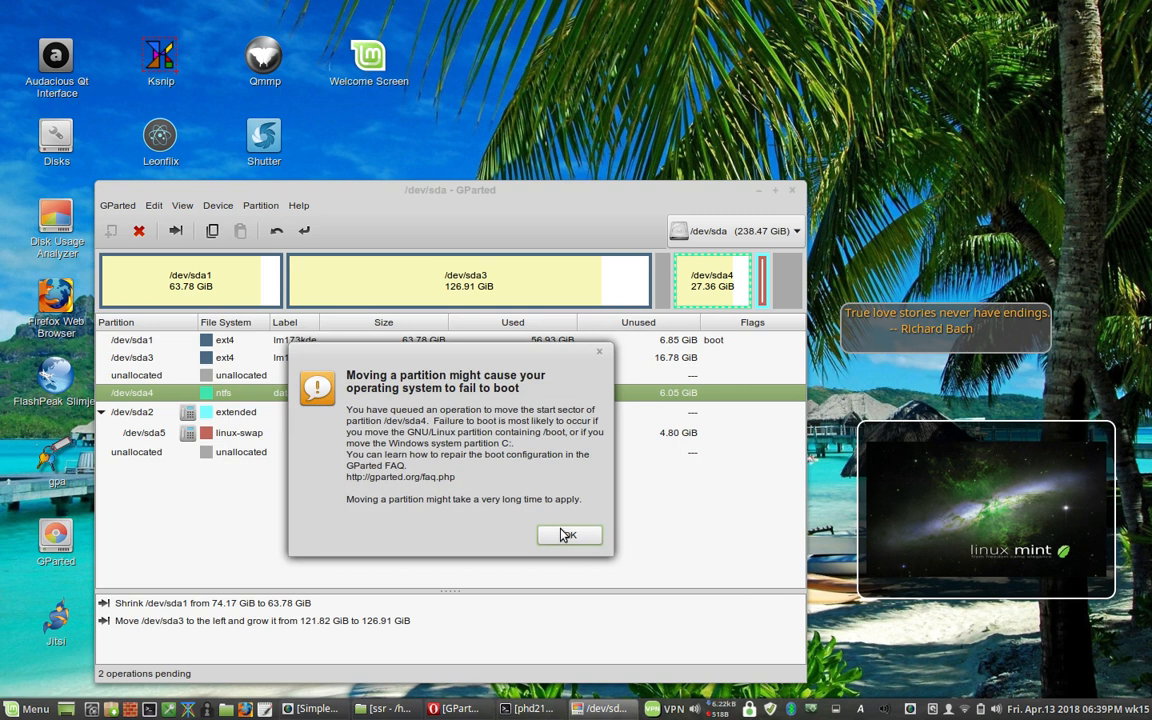
click(565, 536)
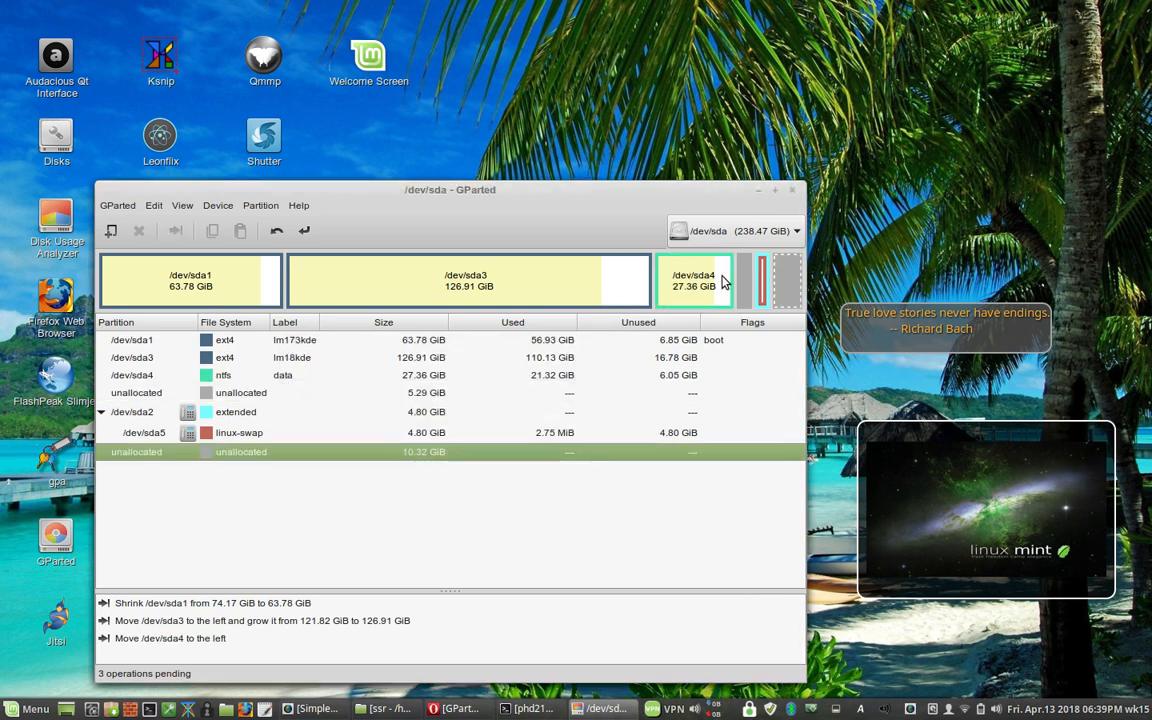
- Queue growing the /dev/sda4 partition to 33436 MiB, leaving 0 MiB of free space following it
right_click(683, 283)
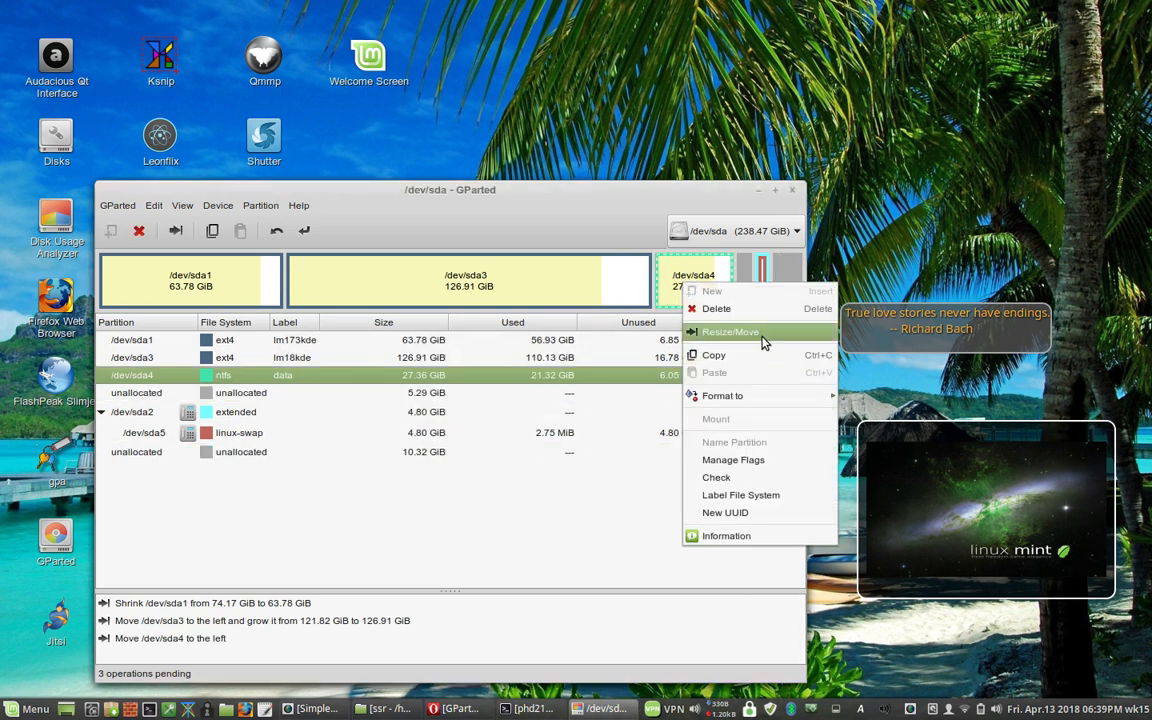
click(755, 338)
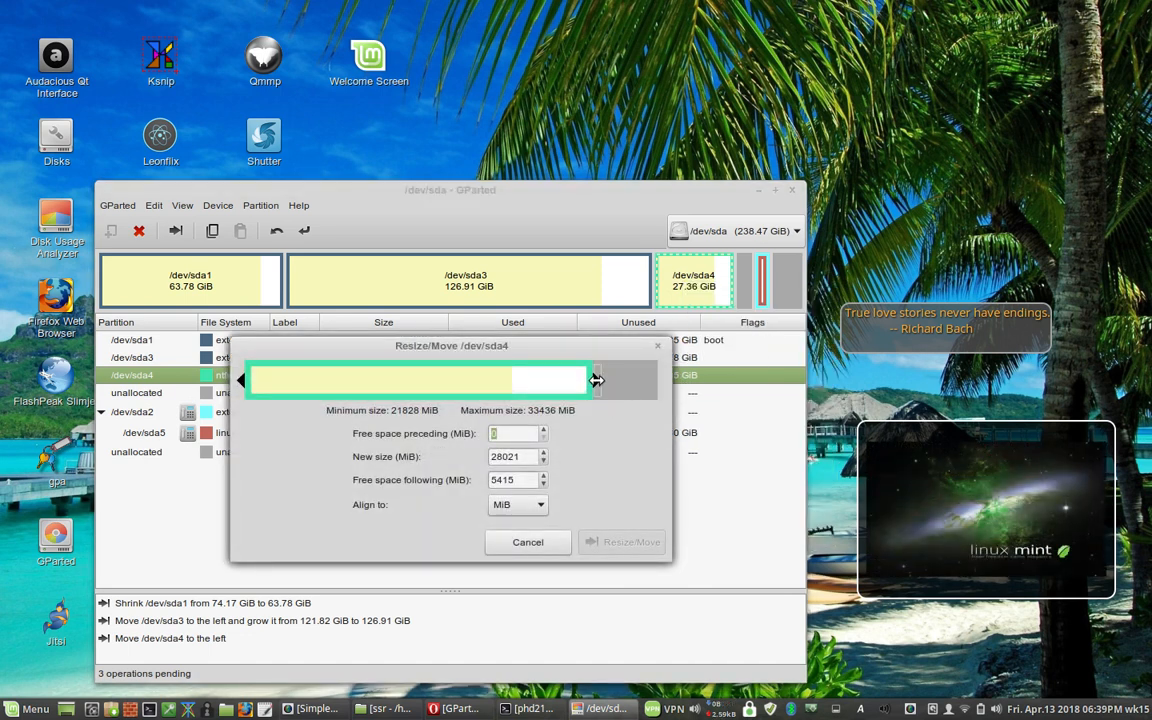
drag(597, 380, 682, 388)
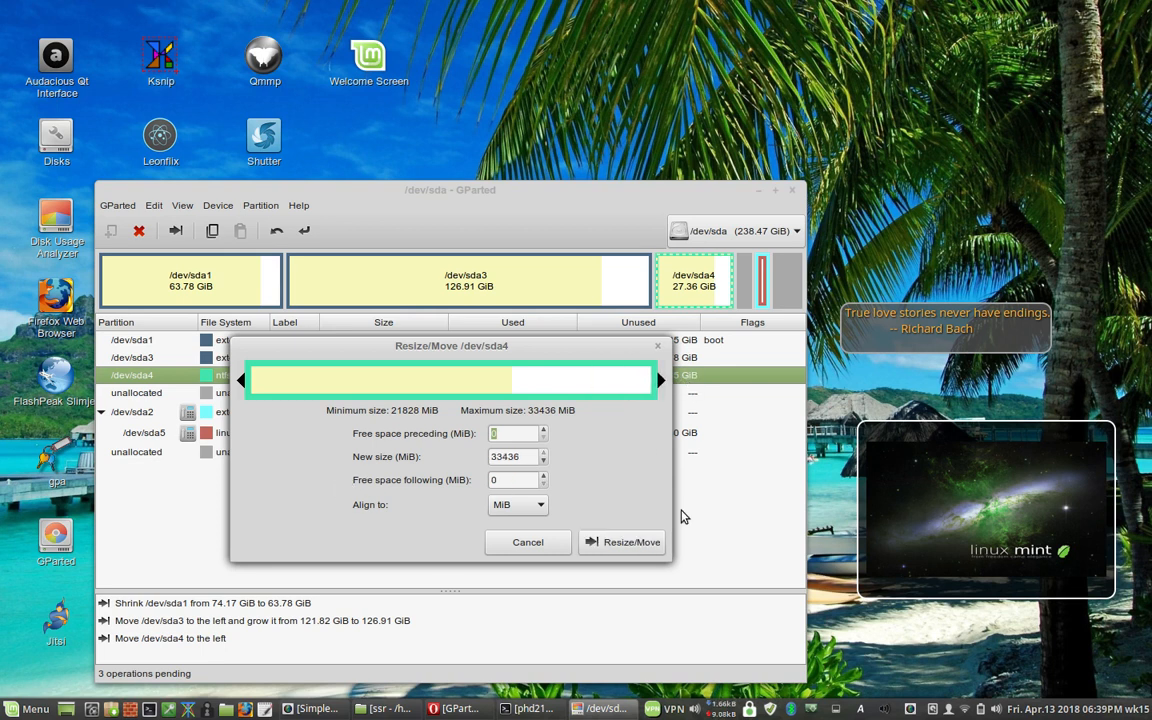
click(632, 544)
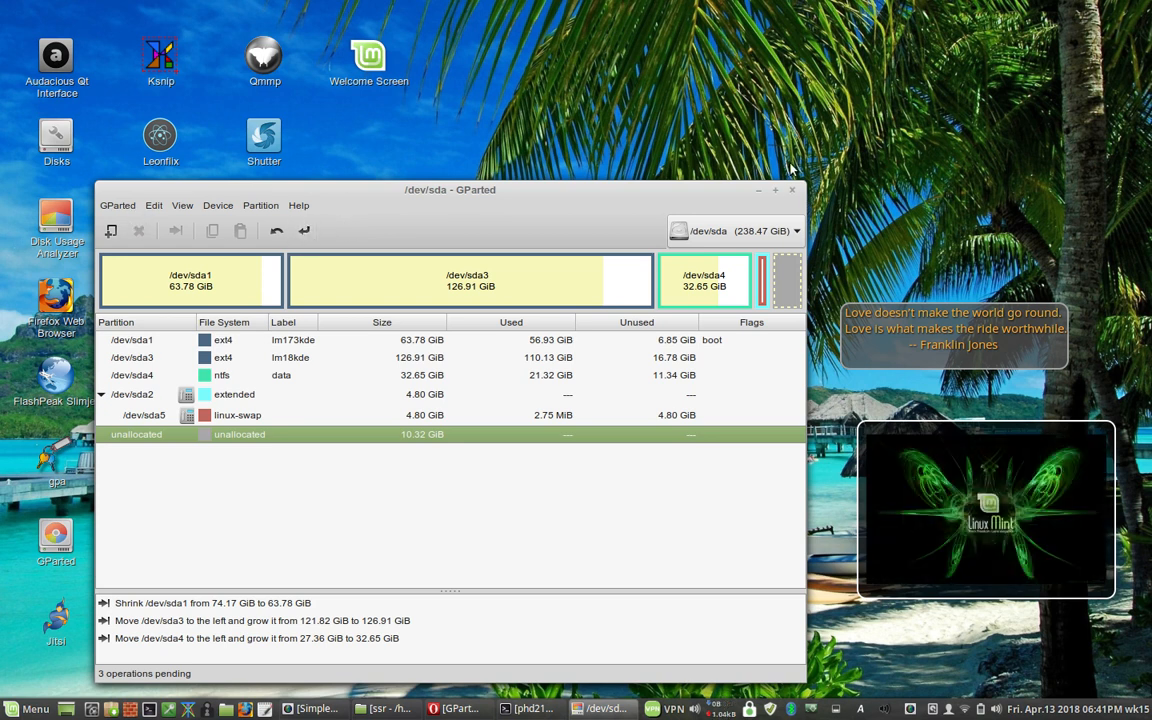
click(116, 207)
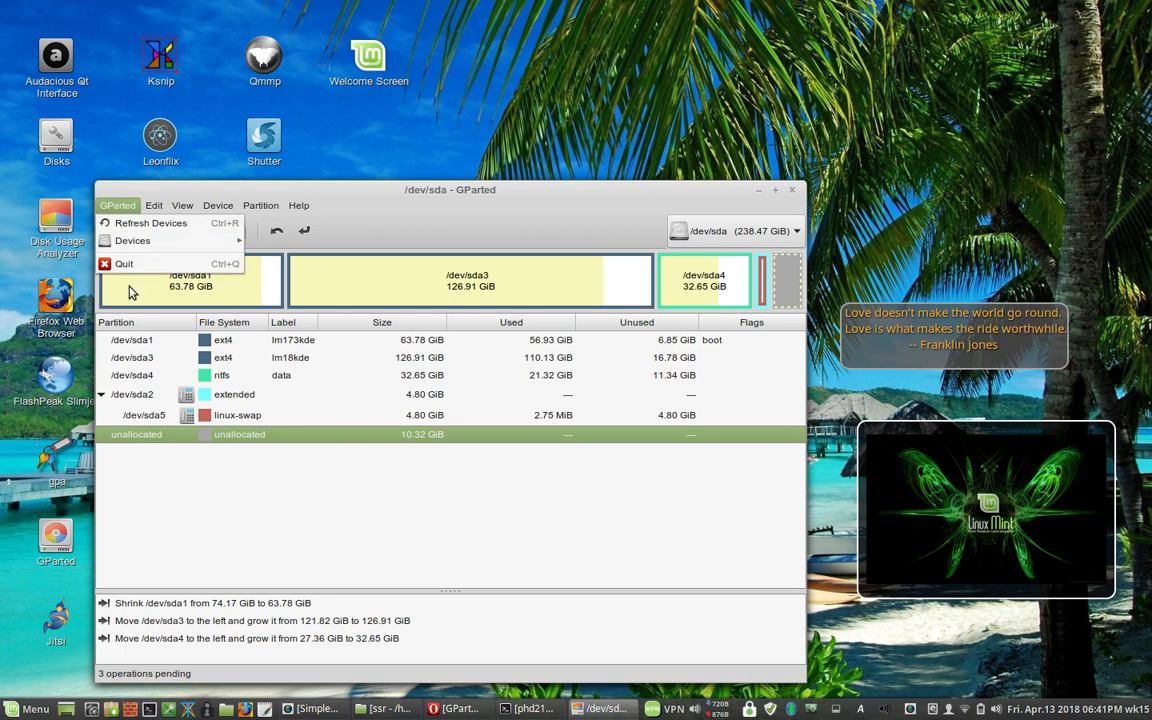
click(393, 211)
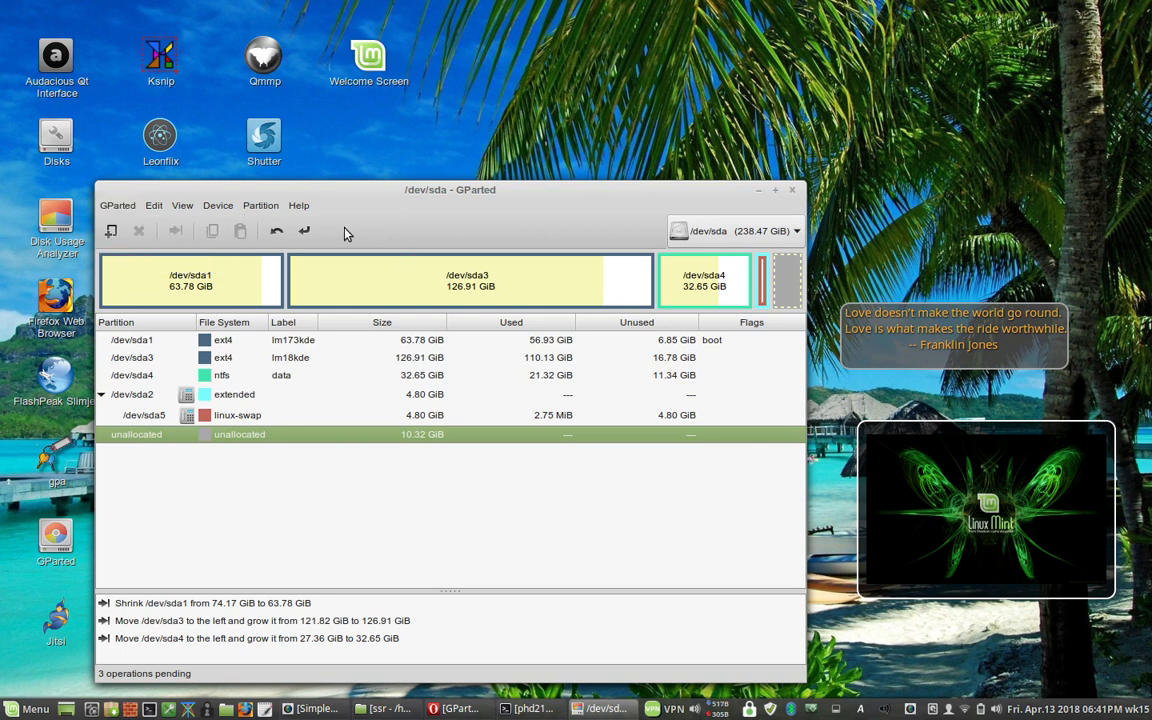